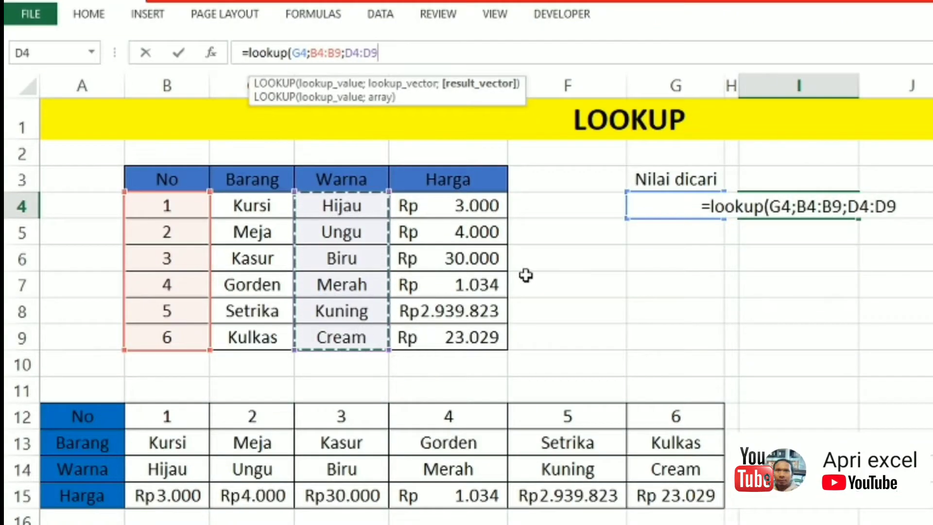
Close and commit the LOOKUP formula in I4, then test it with 3 in G4
{"action": "type", "text": ")"}
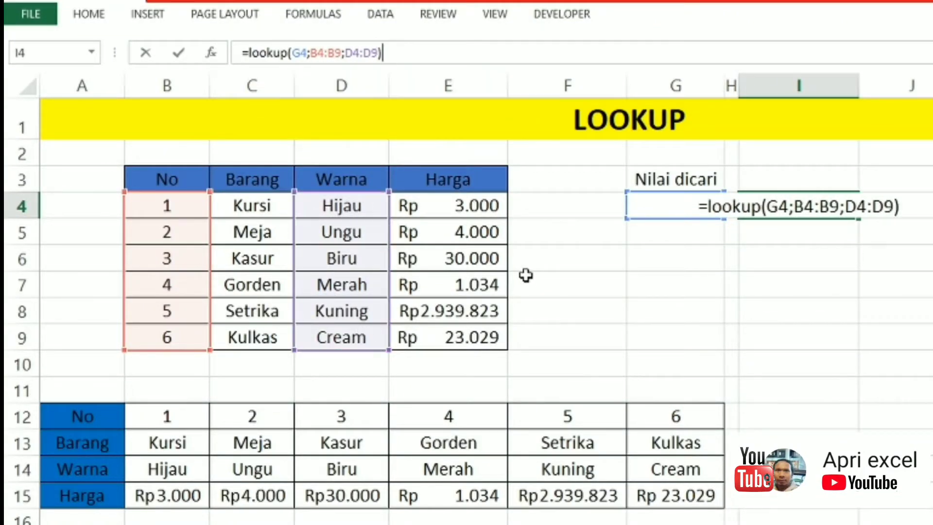
{"action": "key", "text": "Return"}
{"action": "left_click", "coordinate": [675, 205]}
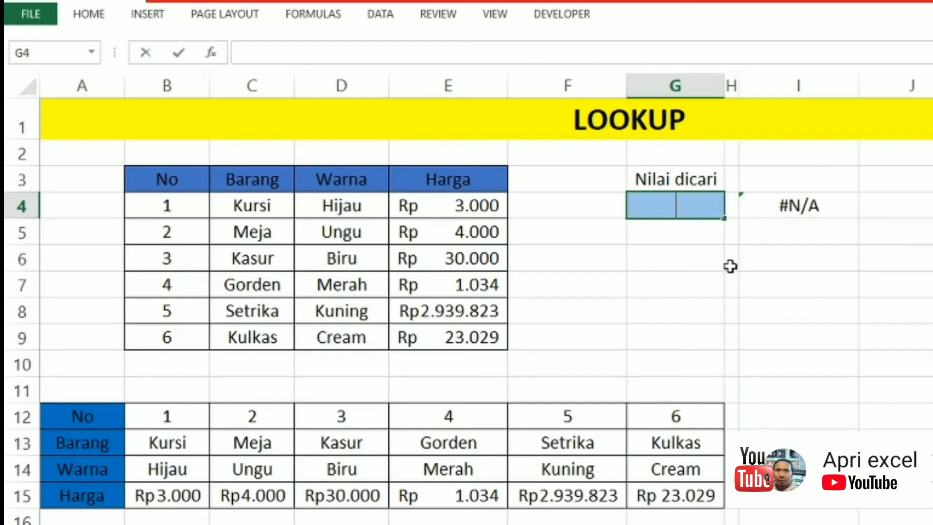
{"action": "type", "text": "3"}
{"action": "left_click", "coordinate": [783, 284]}
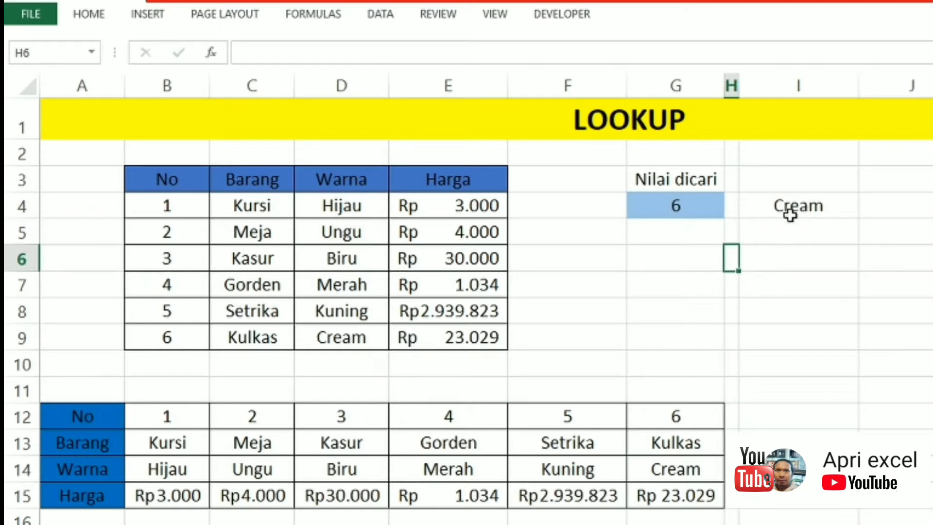
Change the lookup number in G4 to 1 and review I4's formula
{"action": "left_click", "coordinate": [674, 203]}
{"action": "type", "text": "1"}
{"action": "left_click", "coordinate": [797, 291]}
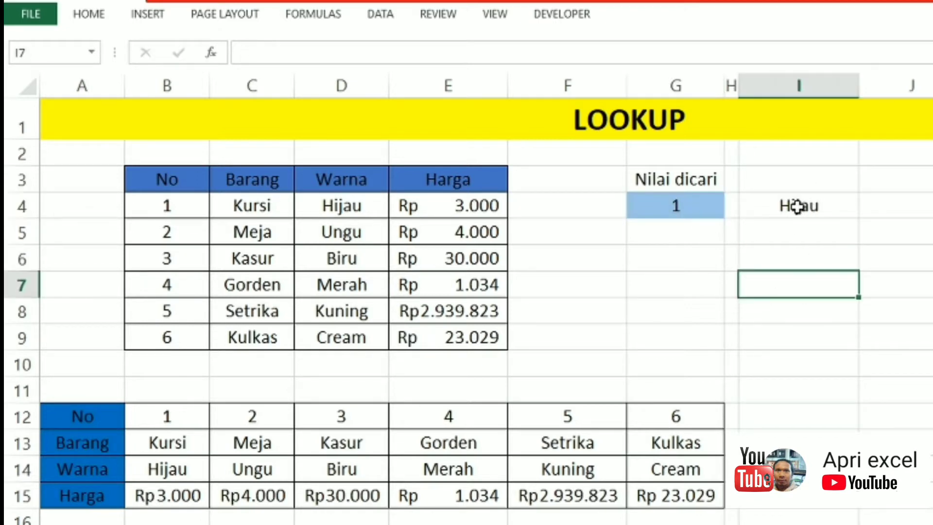
{"action": "left_click", "coordinate": [792, 208]}
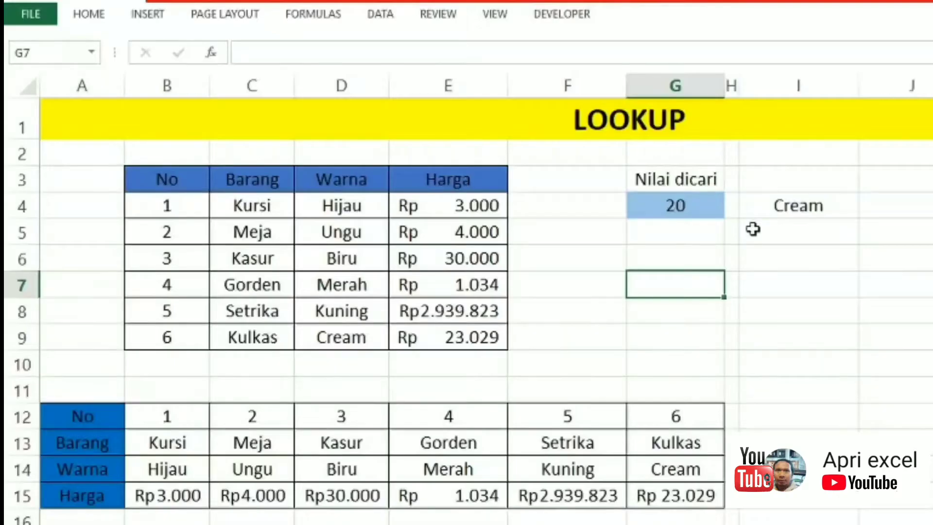
Confirm 20 in G4 so the LOOKUP in I4 returns Cream
{"action": "left_click", "coordinate": [784, 305]}
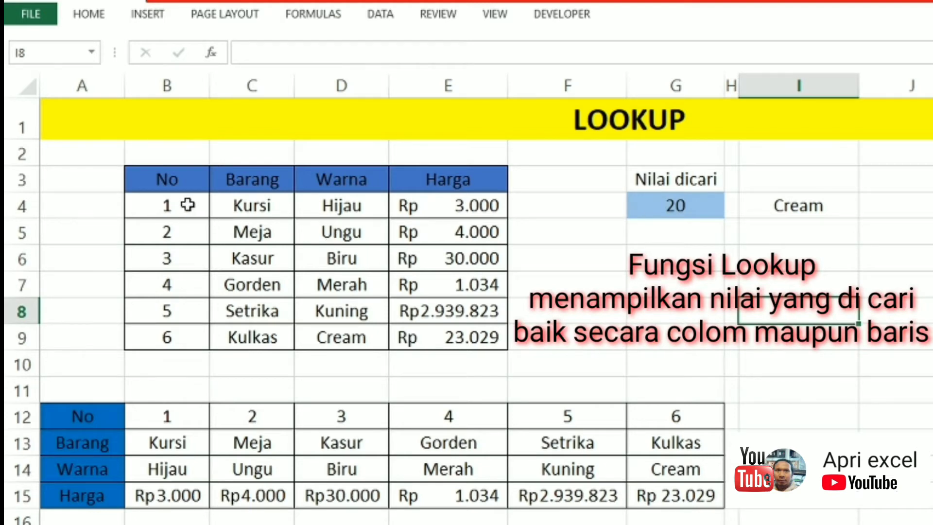
Highlight the item table's first row, No column and headers No, Barang, Warna, Harga
{"action": "left_click_drag", "start_coordinate": [187, 204], "coordinate": [493, 206]}
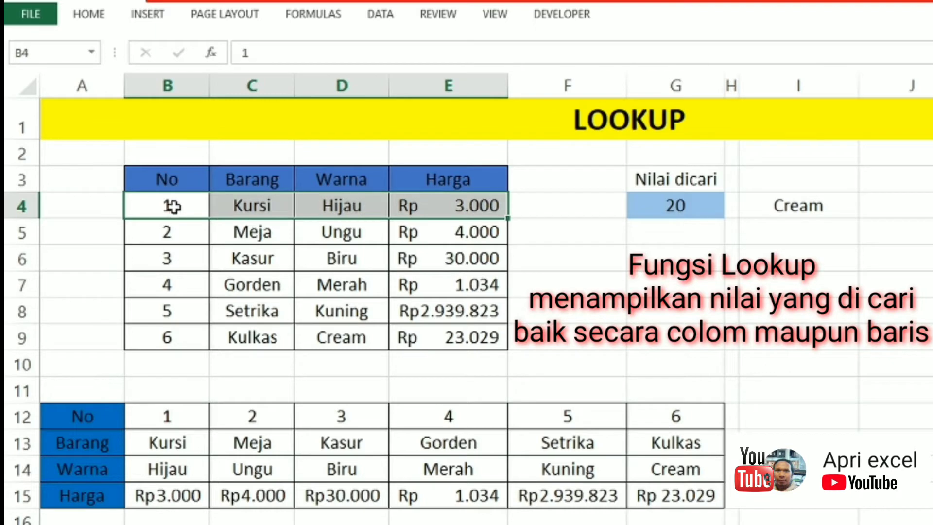
{"action": "left_click_drag", "start_coordinate": [173, 206], "coordinate": [183, 357]}
{"action": "left_click", "coordinate": [573, 232]}
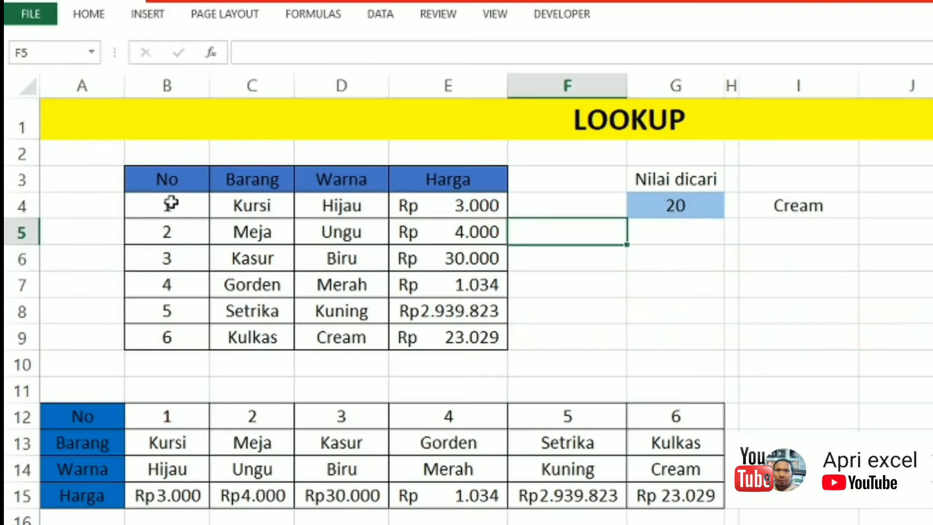
{"action": "key", "text": "Left"}
{"action": "left_click_drag", "start_coordinate": [187, 178], "coordinate": [496, 345]}
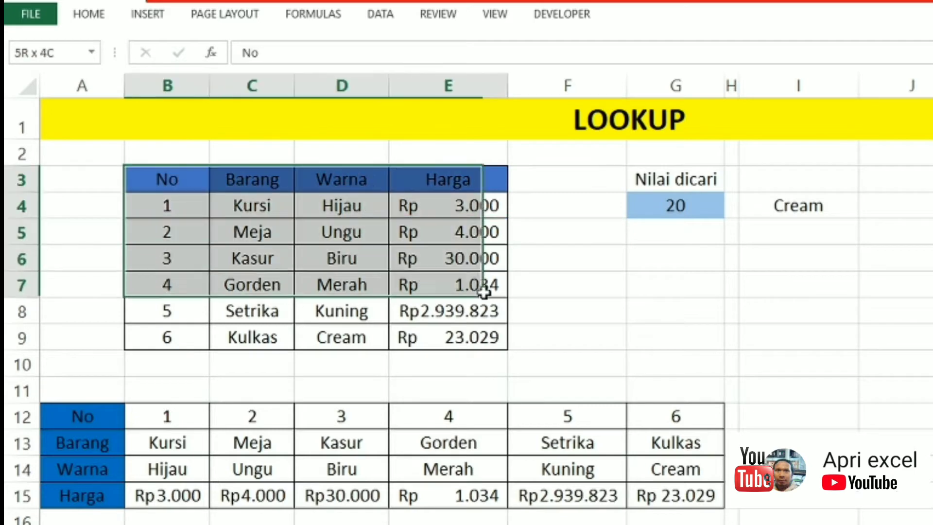
{"action": "left_click", "coordinate": [182, 180]}
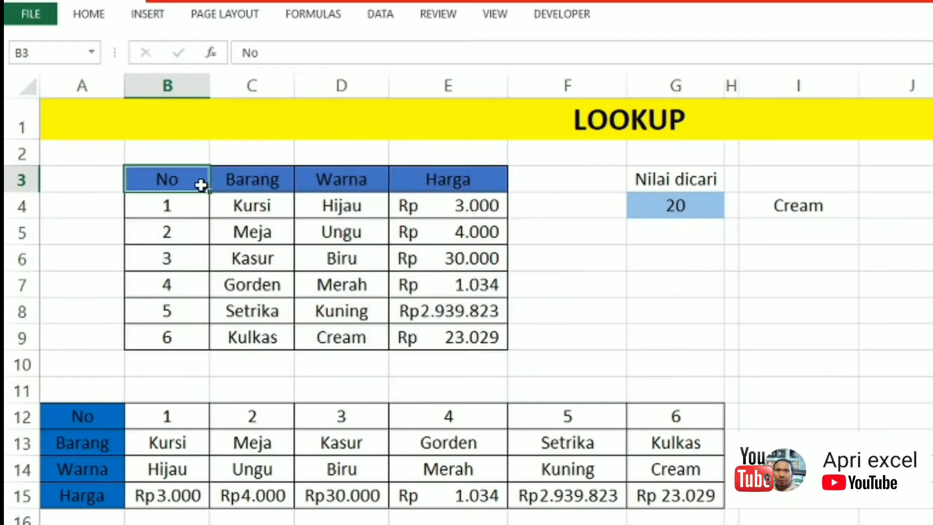
{"action": "left_click", "coordinate": [256, 181]}
{"action": "left_click", "coordinate": [340, 182]}
{"action": "left_click", "coordinate": [445, 182]}
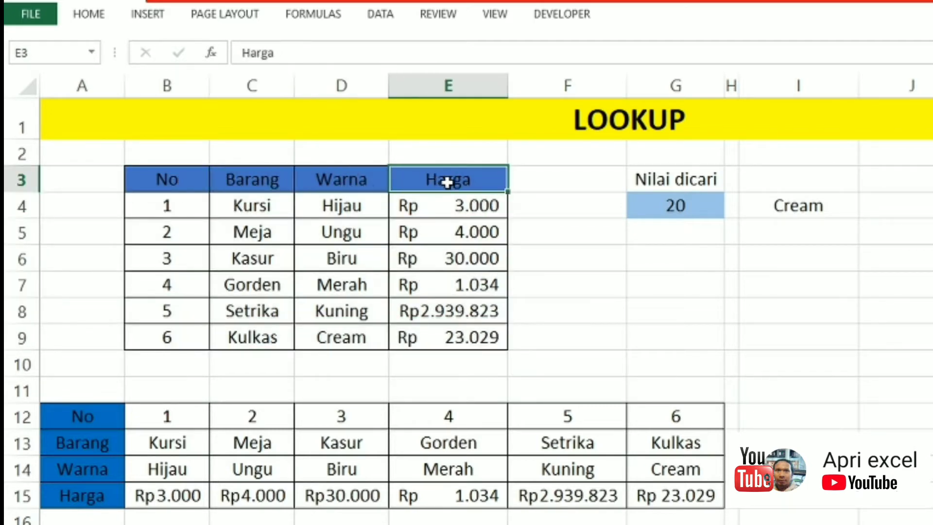
Clear the result cell I4 and the lookup number cell G4
{"action": "left_click", "coordinate": [797, 205]}
{"action": "key", "text": "Delete"}
{"action": "left_click", "coordinate": [690, 213]}
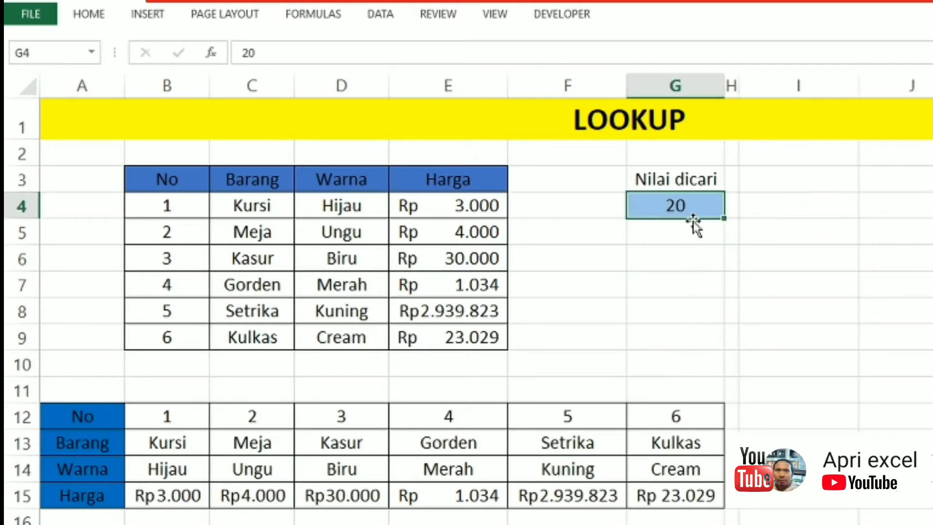
{"action": "left_click", "coordinate": [816, 316]}
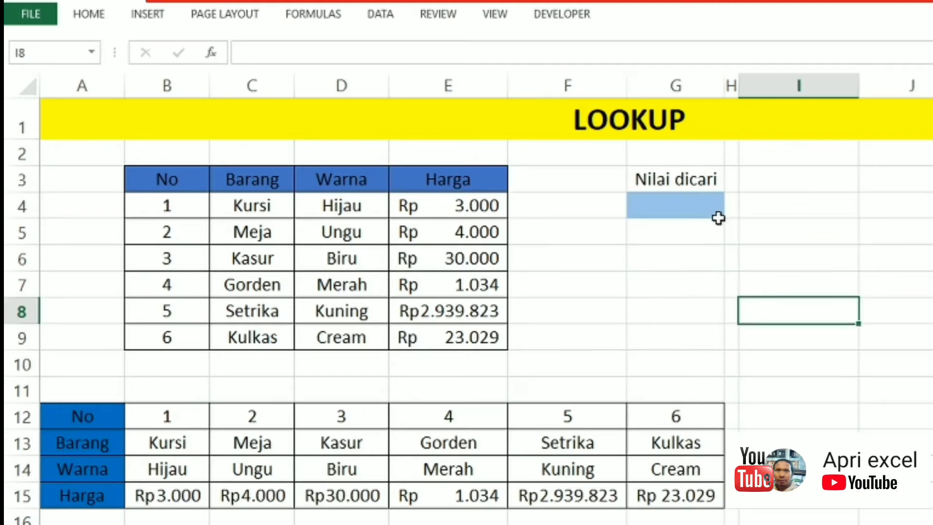
{"action": "left_click", "coordinate": [678, 198]}
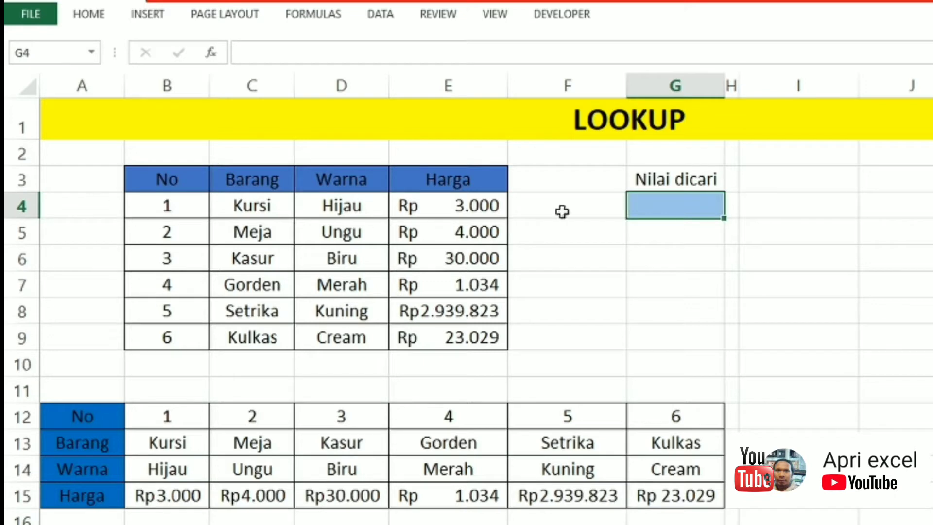
Enter =lookup(G4;B4:B9;D4:D9) in I4, which shows #N/A while G4 is empty
{"action": "left_click", "coordinate": [783, 212]}
{"action": "type", "text": "="}
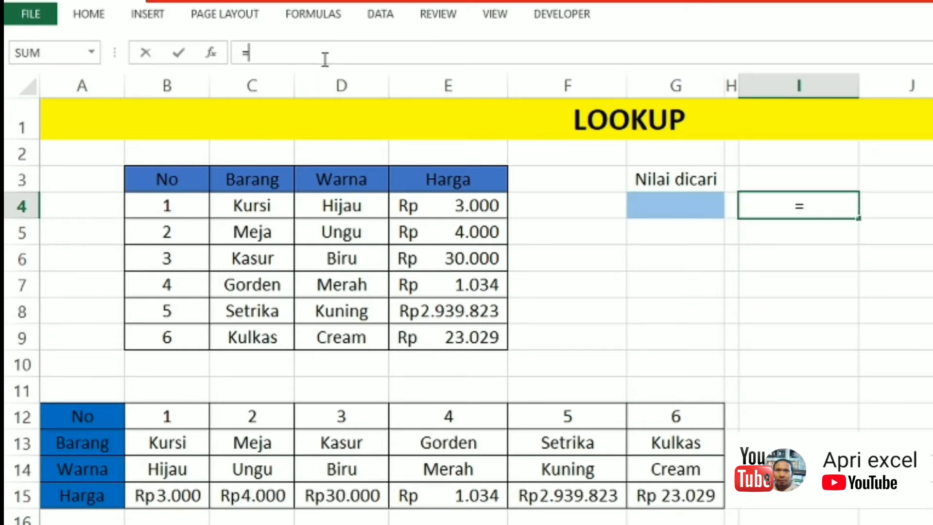
{"action": "type", "text": "l"}
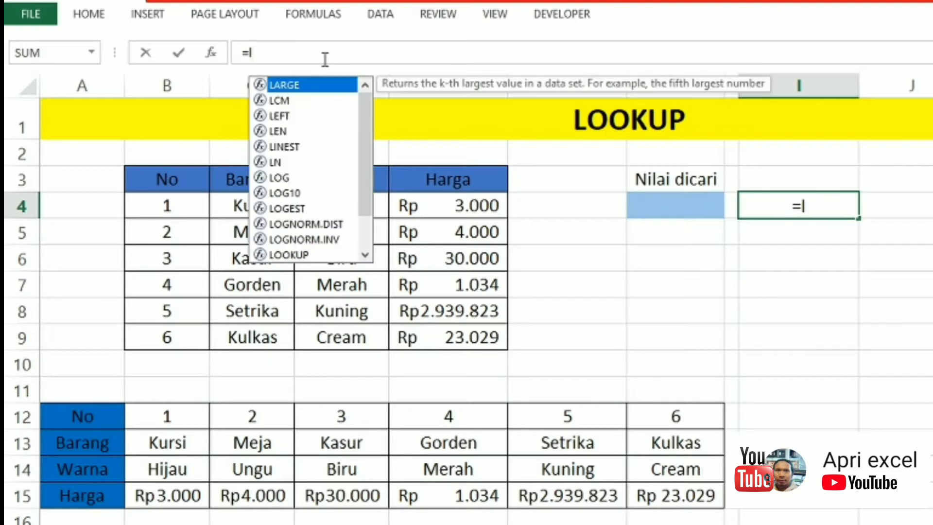
{"action": "type", "text": "ookup("}
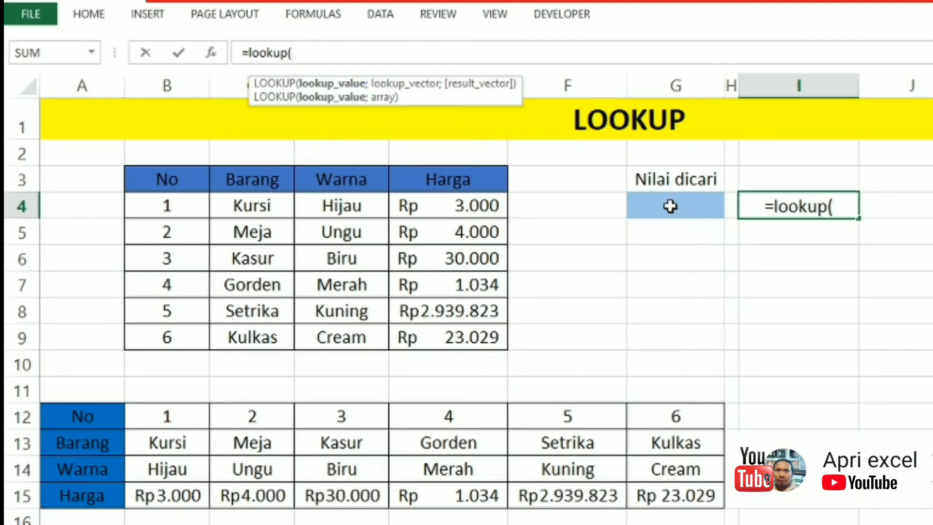
{"action": "left_click", "coordinate": [670, 206]}
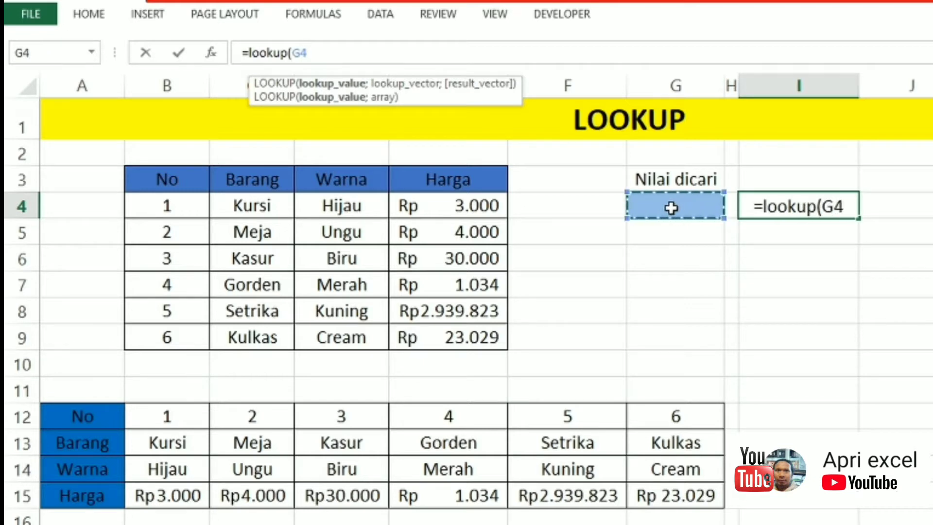
{"action": "type", "text": ";"}
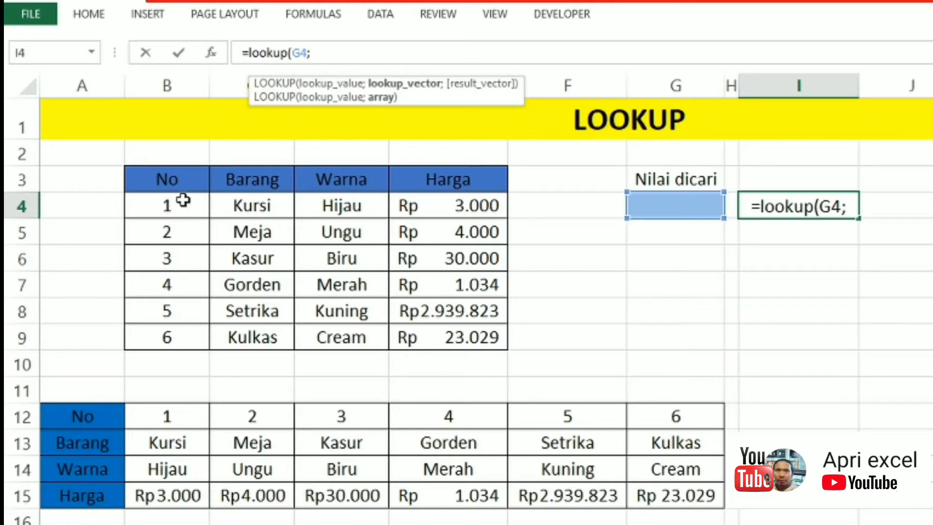
{"action": "left_click_drag", "start_coordinate": [183, 200], "coordinate": [173, 337]}
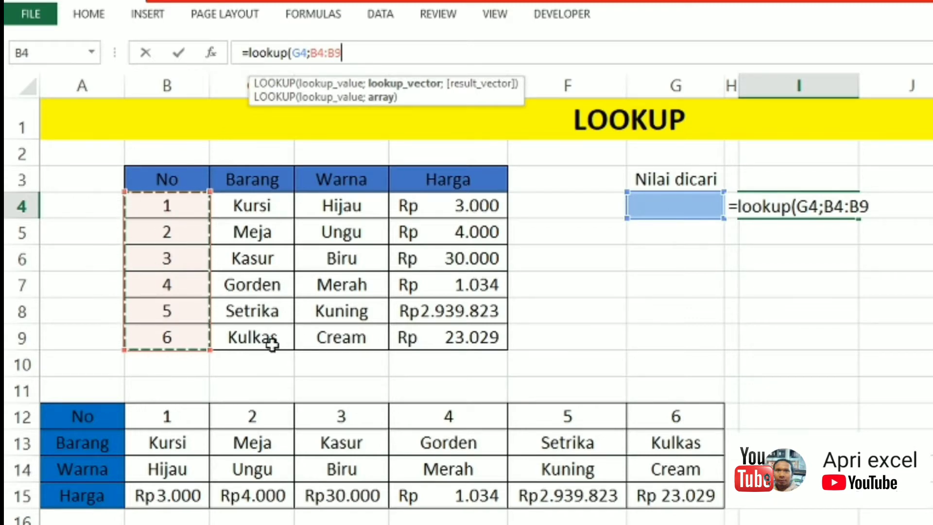
{"action": "type", "text": ";"}
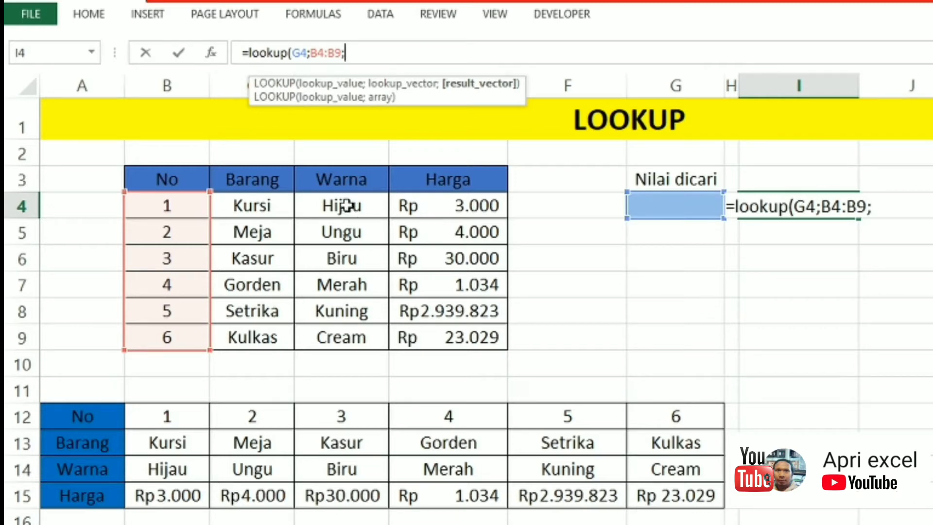
{"action": "left_click_drag", "start_coordinate": [347, 205], "coordinate": [360, 335]}
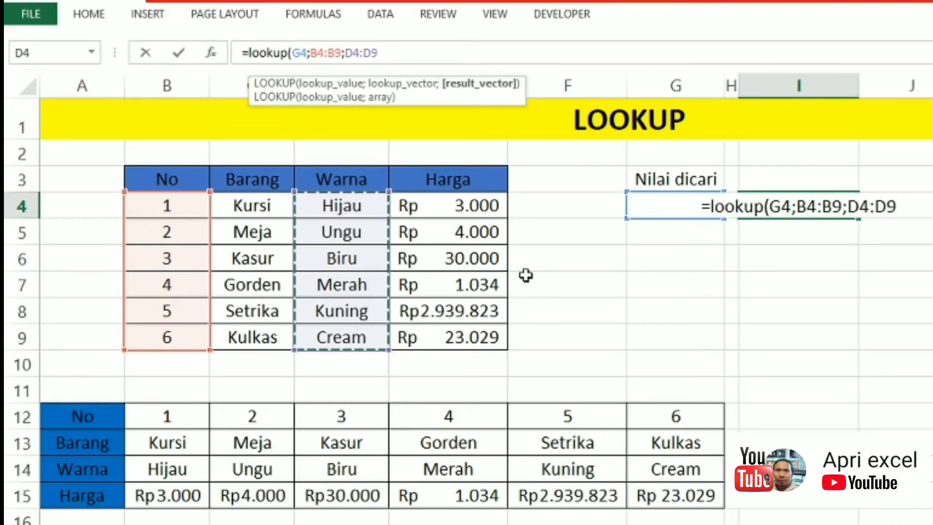
{"action": "type", "text": ")"}
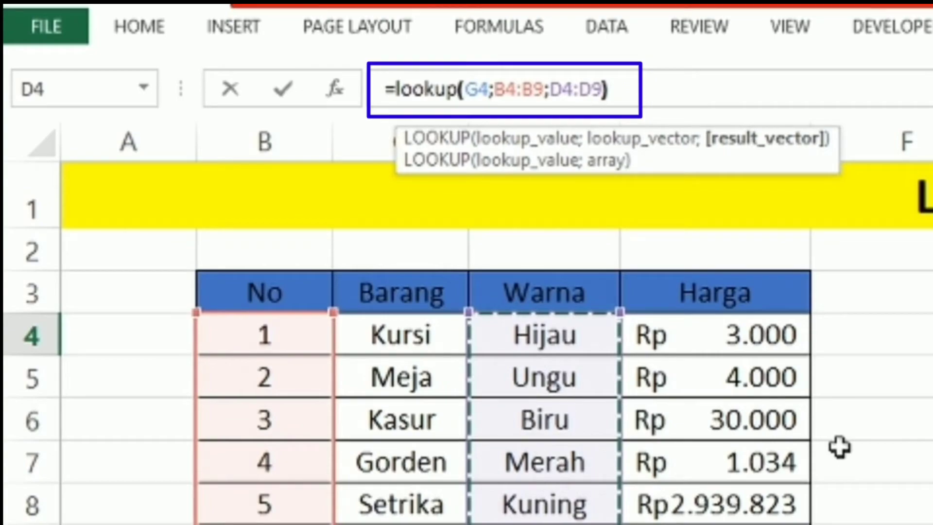
{"action": "key", "text": "Return"}
Test the lookup by entering 3, then 6, then 1 in G4
{"action": "key", "text": "Up"}
{"action": "key", "text": "Left"}
{"action": "key", "text": "Left"}
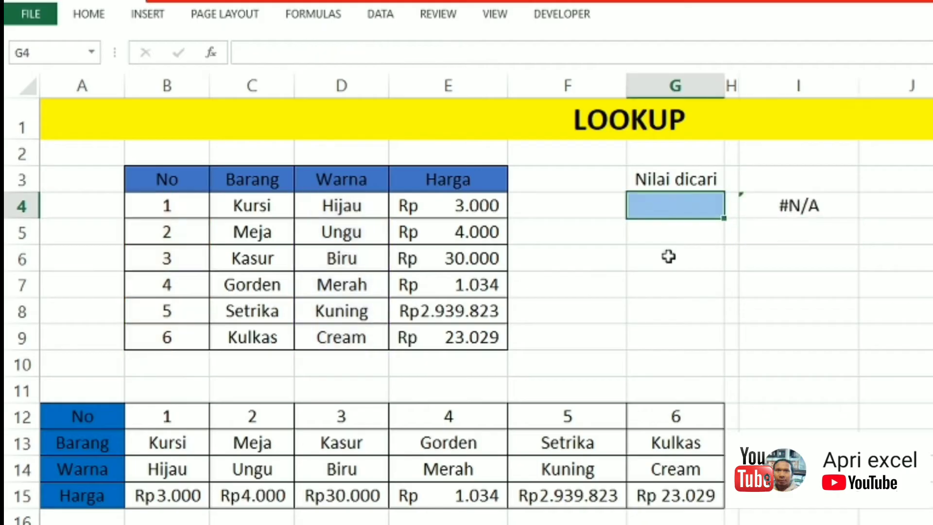
{"action": "type", "text": "3"}
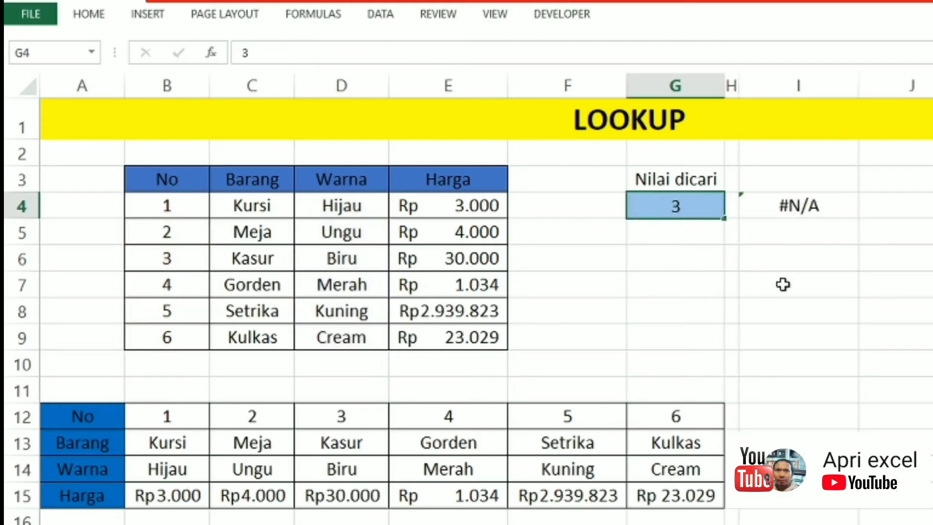
{"action": "left_click", "coordinate": [783, 284]}
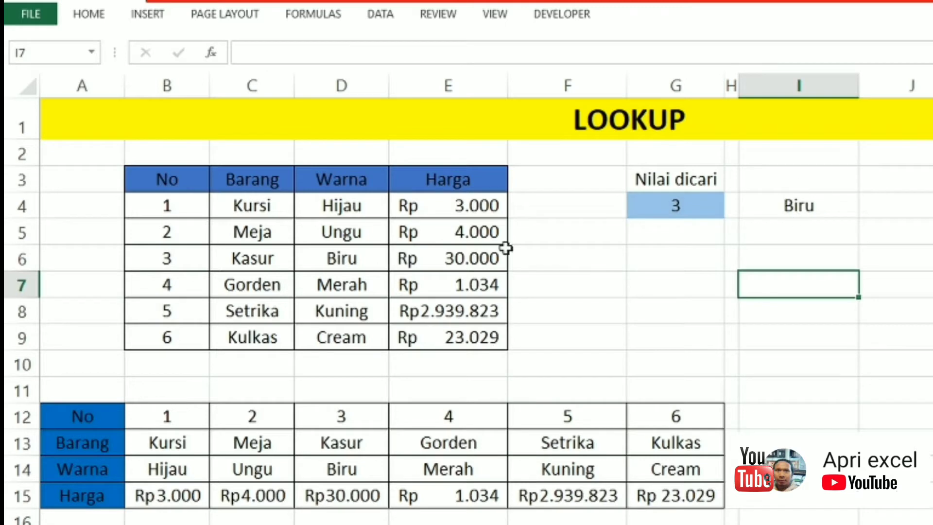
{"action": "left_click", "coordinate": [675, 205]}
{"action": "type", "text": "6"}
{"action": "left_click", "coordinate": [729, 256]}
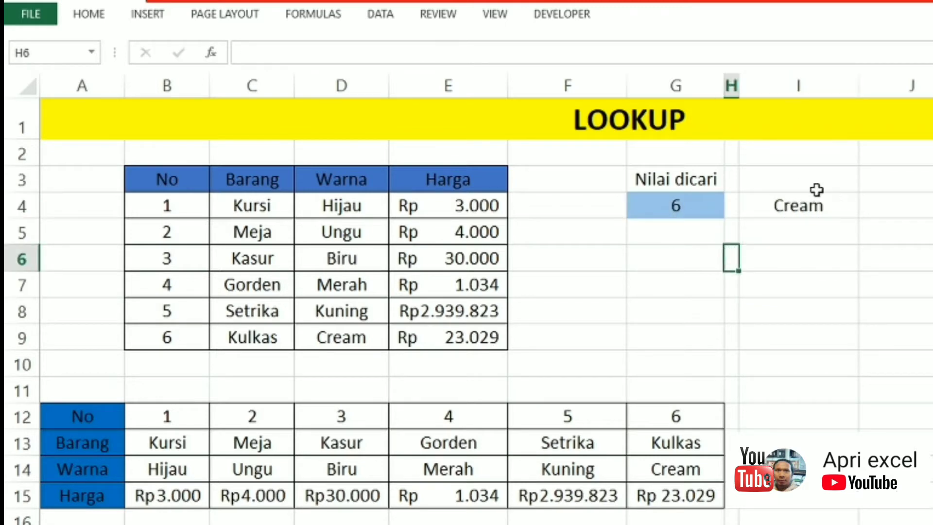
{"action": "left_click", "coordinate": [676, 204]}
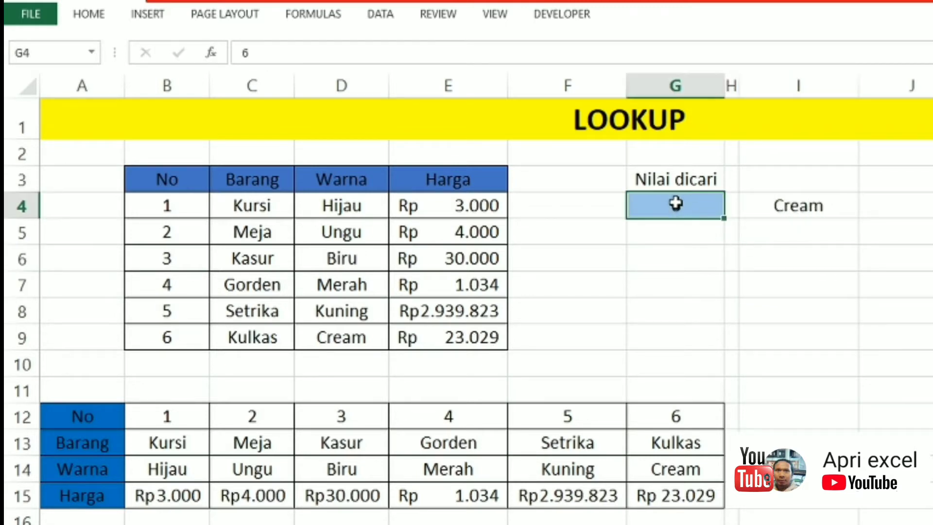
{"action": "type", "text": "1"}
{"action": "left_click", "coordinate": [768, 279]}
Inspect the G4 and B4:B9 arguments of I4's LOOKUP formula in the formula bar
{"action": "left_click", "coordinate": [797, 206]}
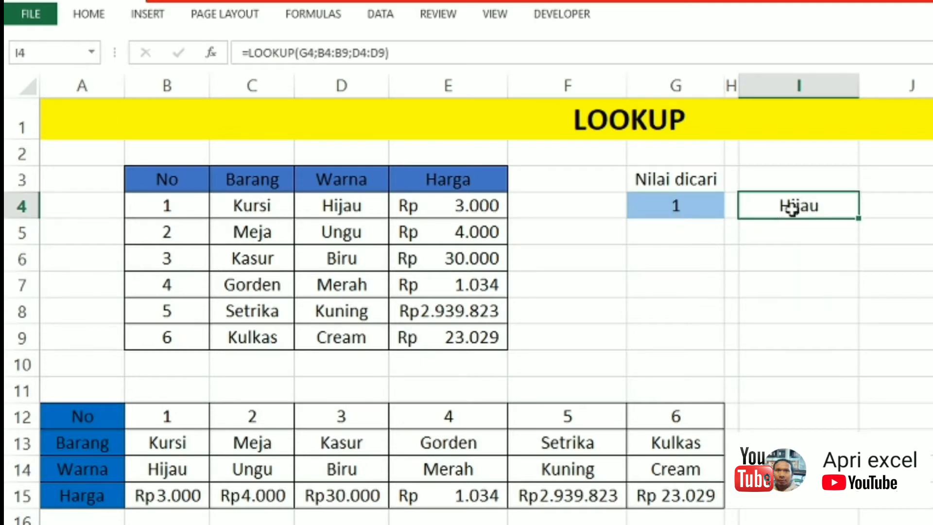
{"action": "left_click", "coordinate": [350, 48]}
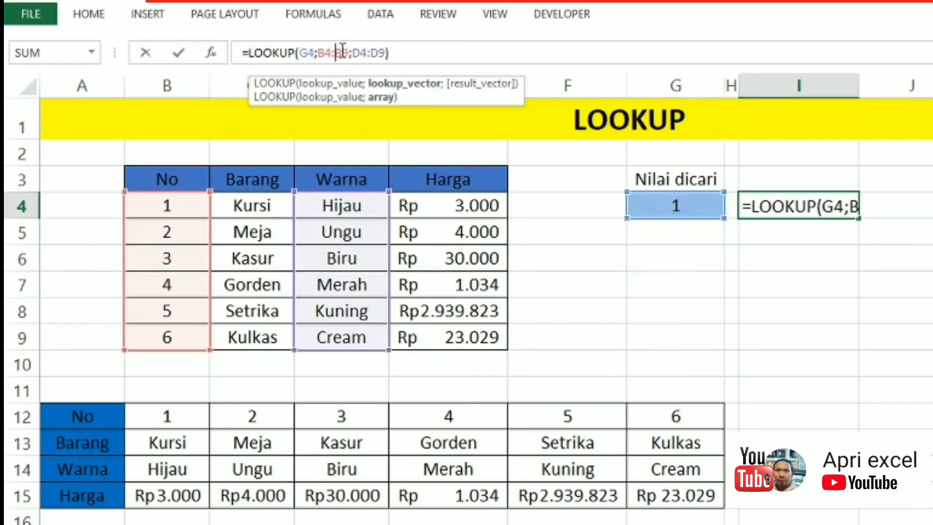
{"action": "left_click", "coordinate": [423, 86]}
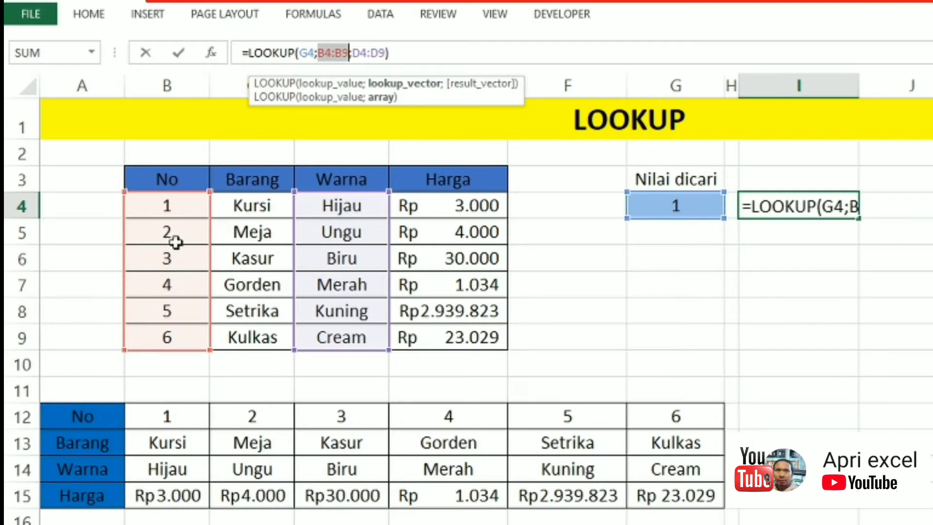
{"action": "left_click", "coordinate": [310, 52]}
Renumber the No column B4:B9 out of order as 4, 3, 1, 2, 6, 5
{"action": "key", "text": "Return"}
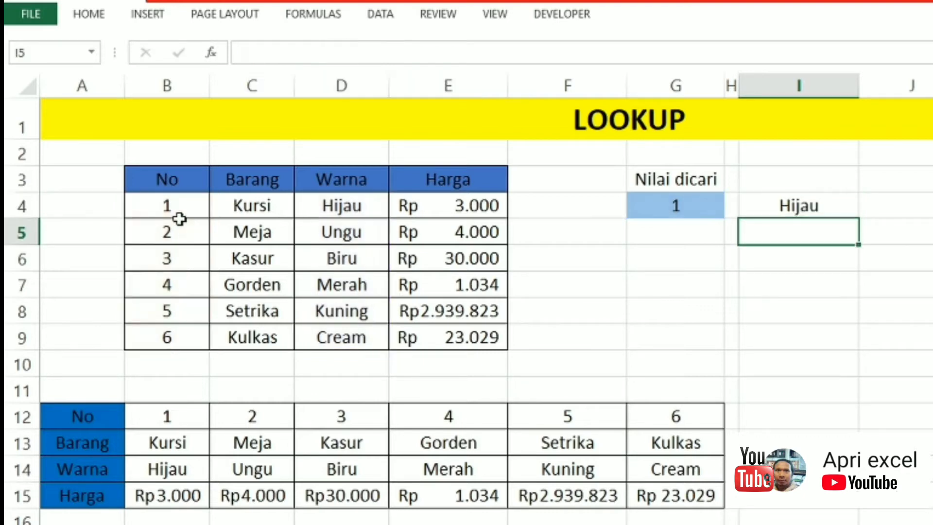
{"action": "key", "text": "Left"}
{"action": "left_click", "coordinate": [180, 217]}
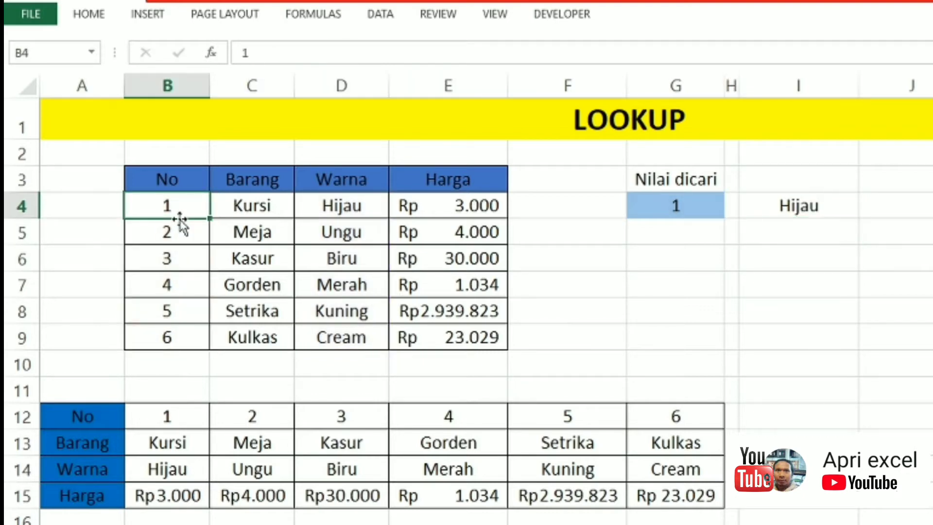
{"action": "type", "text": "4"}
{"action": "key", "text": "Return"}
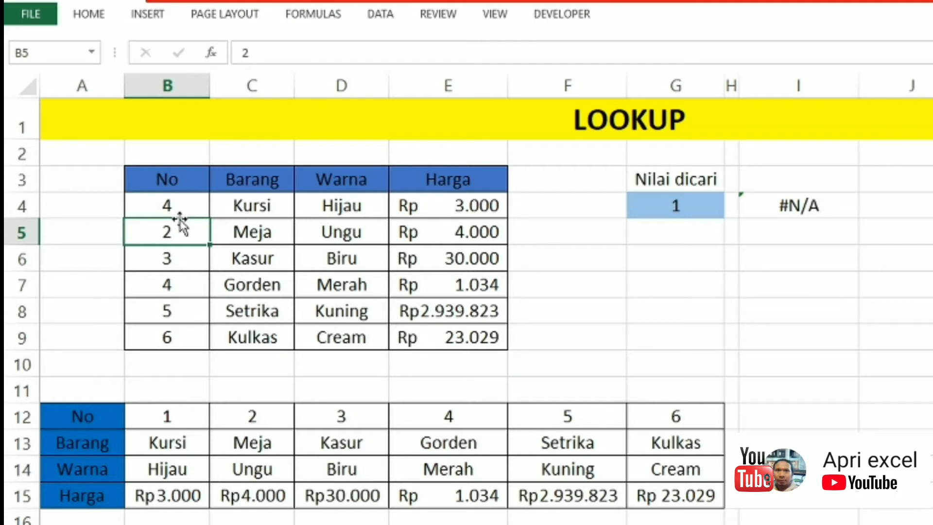
{"action": "type", "text": "3"}
{"action": "key", "text": "Return"}
{"action": "type", "text": "1"}
{"action": "key", "text": "Return"}
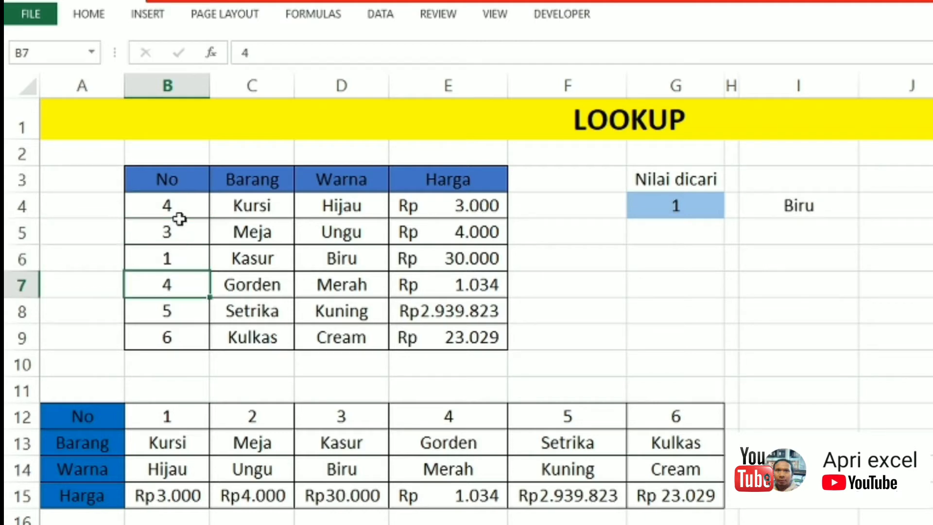
{"action": "type", "text": "2"}
{"action": "key", "text": "Return"}
{"action": "type", "text": "6"}
{"action": "key", "text": "Return"}
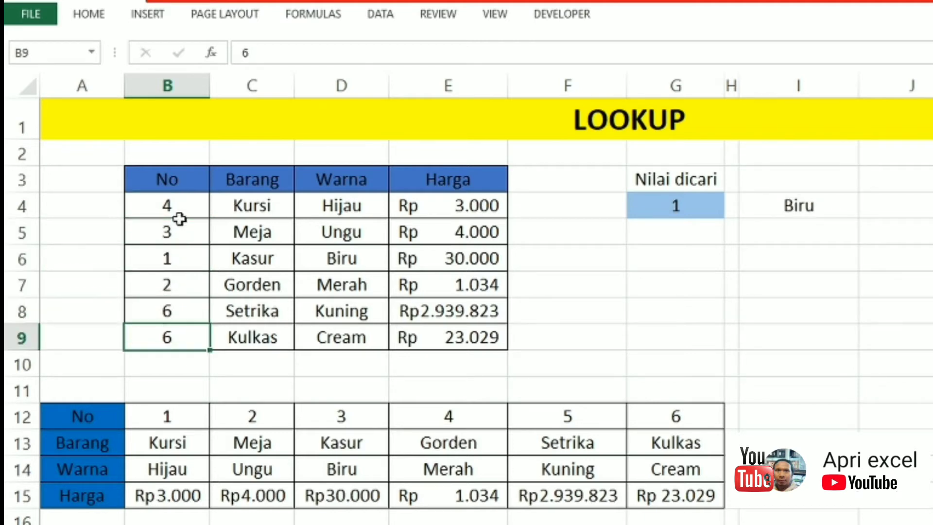
{"action": "type", "text": "5"}
{"action": "key", "text": "Return"}
Test the lookup with 4, 3, 2, 6 and finally 5 in G4, returning Merah
{"action": "left_click", "coordinate": [675, 205]}
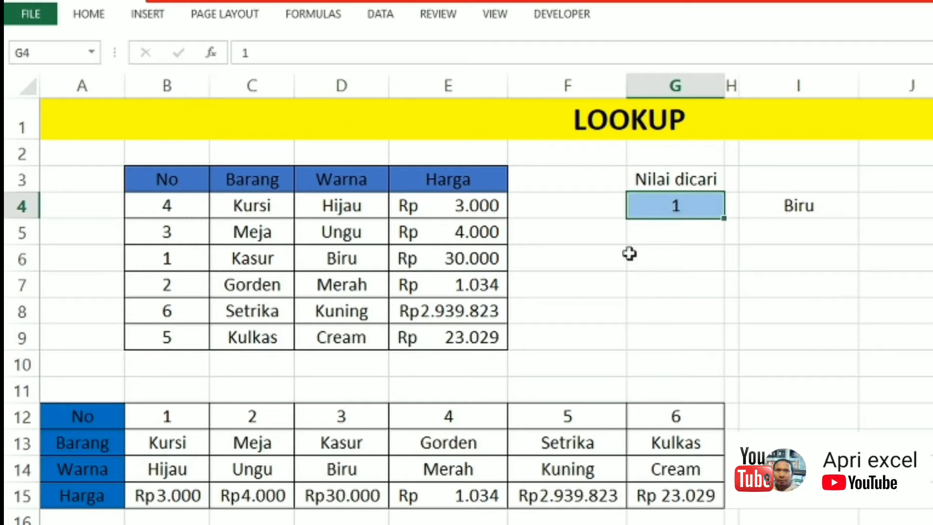
{"action": "type", "text": "4"}
{"action": "left_click", "coordinate": [693, 274]}
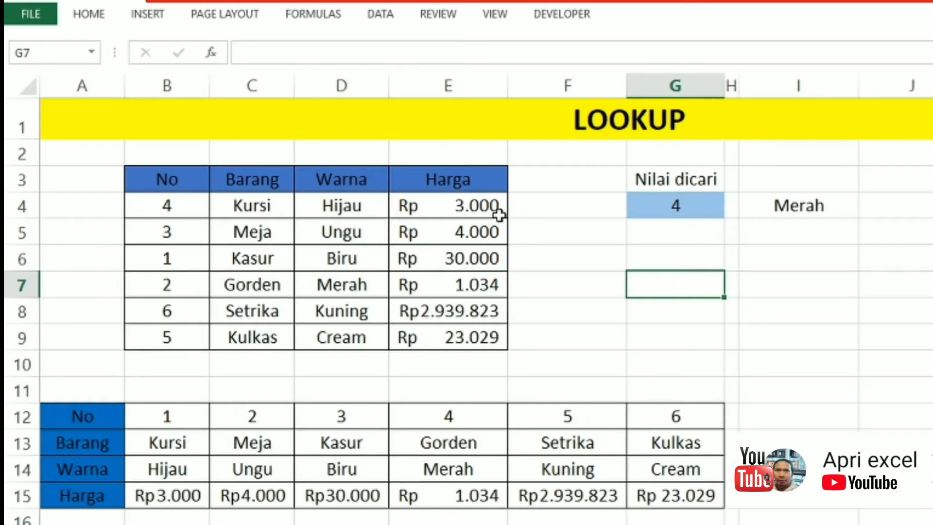
{"action": "left_click", "coordinate": [692, 205]}
{"action": "type", "text": "3"}
{"action": "left_click", "coordinate": [823, 274]}
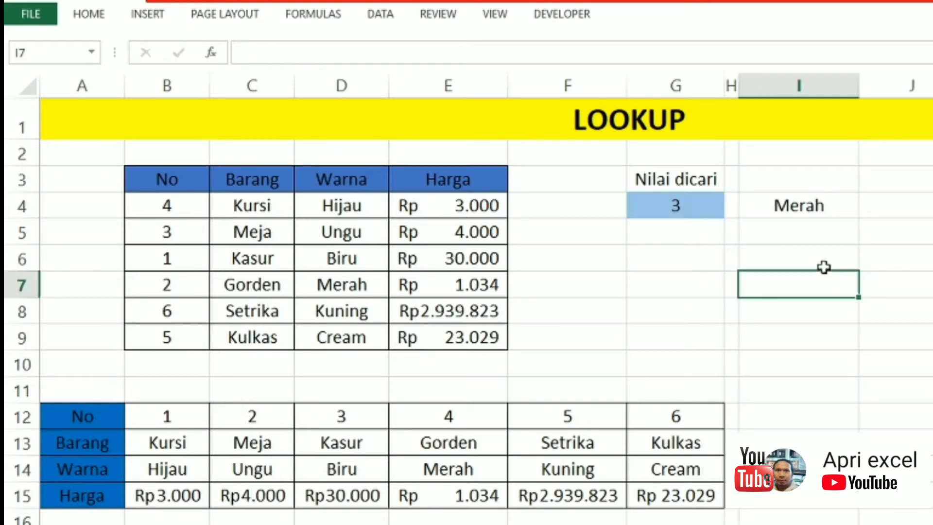
{"action": "left_click", "coordinate": [702, 204]}
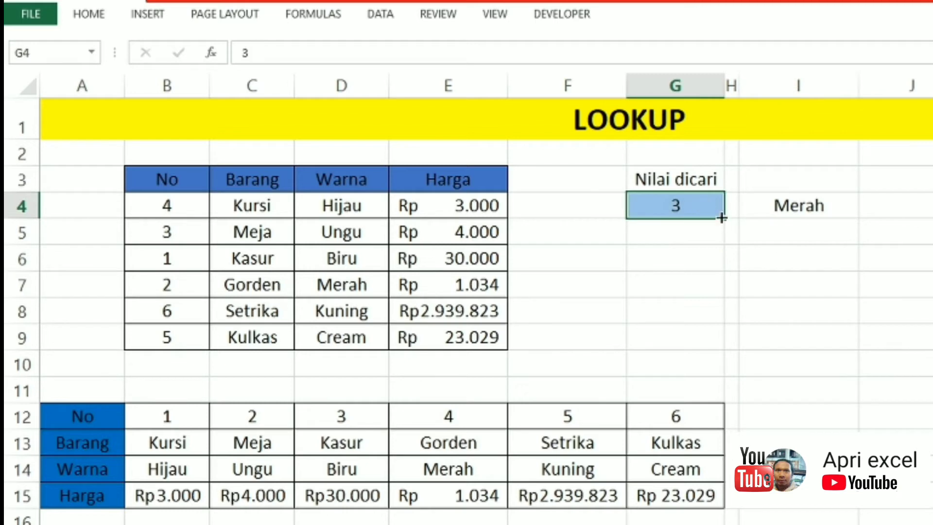
{"action": "type", "text": "2"}
{"action": "left_click", "coordinate": [803, 232]}
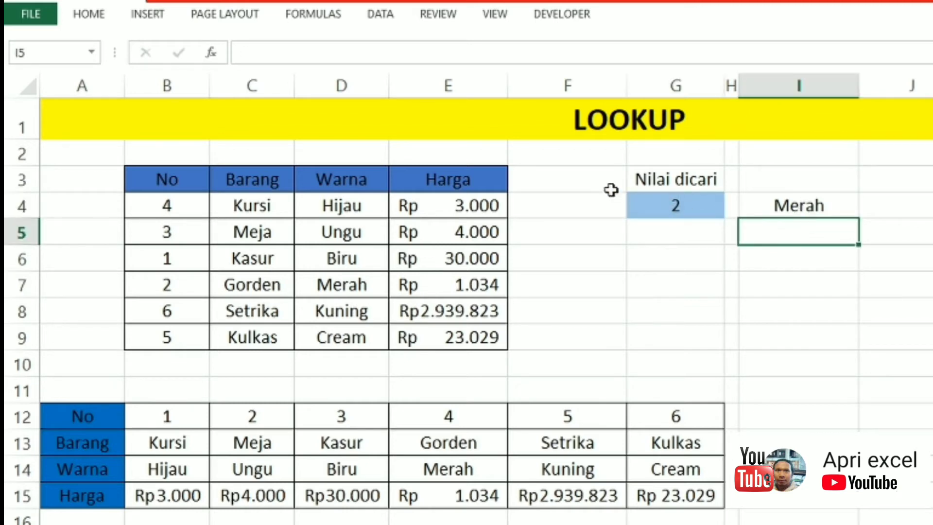
{"action": "left_click", "coordinate": [656, 202]}
{"action": "type", "text": "6"}
{"action": "left_click", "coordinate": [824, 255]}
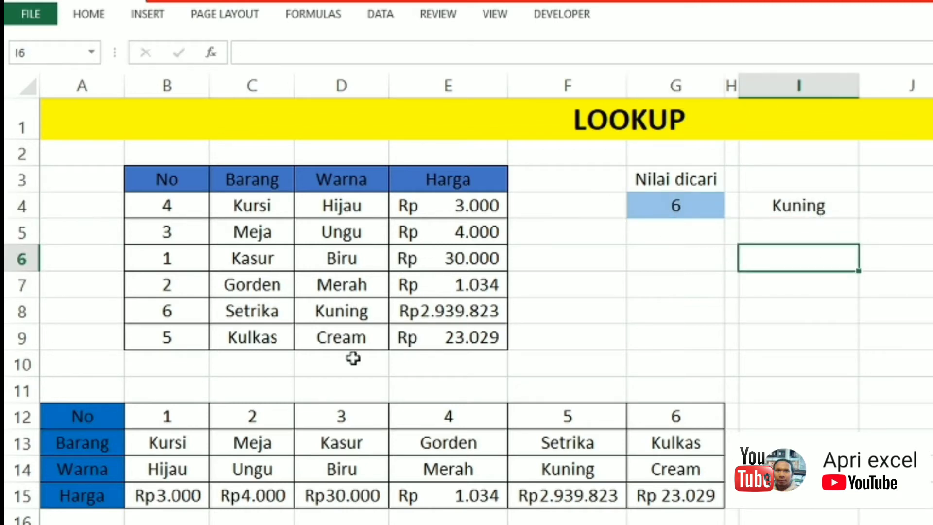
{"action": "left_click", "coordinate": [713, 203]}
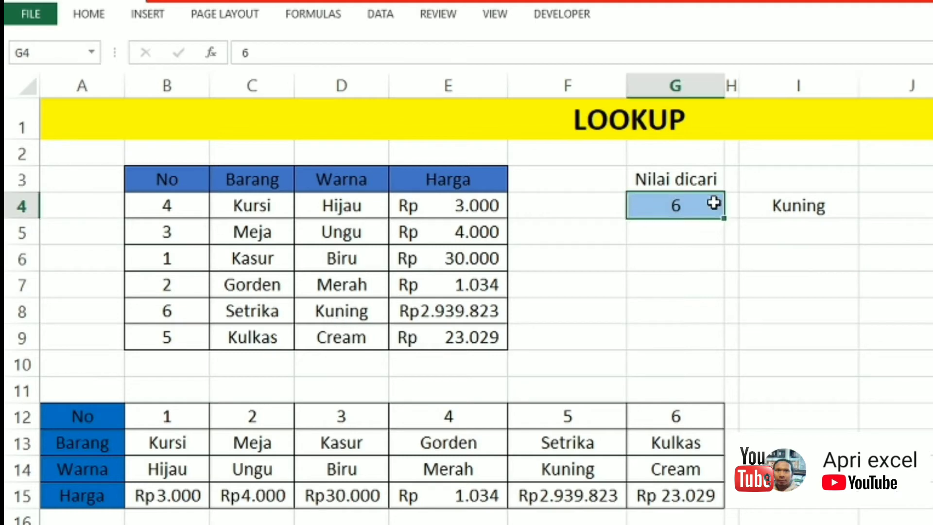
{"action": "type", "text": "5"}
{"action": "left_click", "coordinate": [783, 257]}
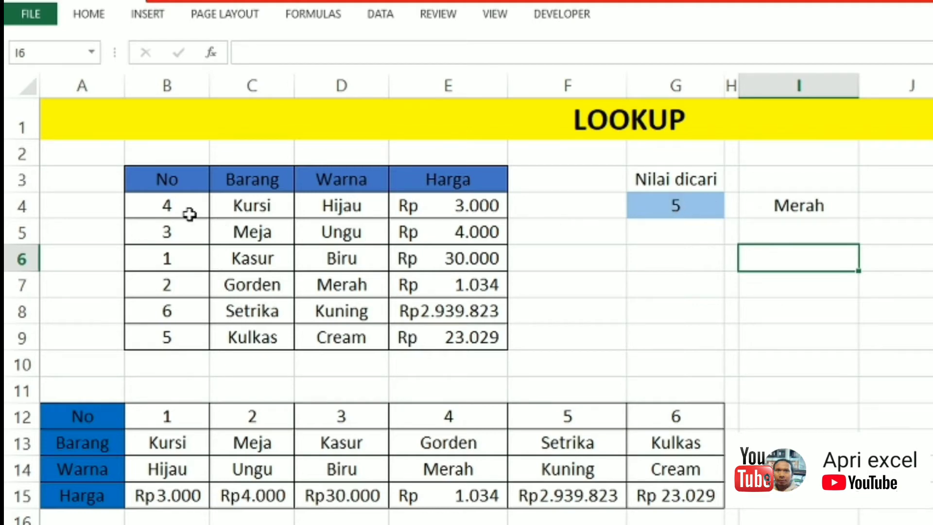
{"action": "left_click", "coordinate": [177, 204]}
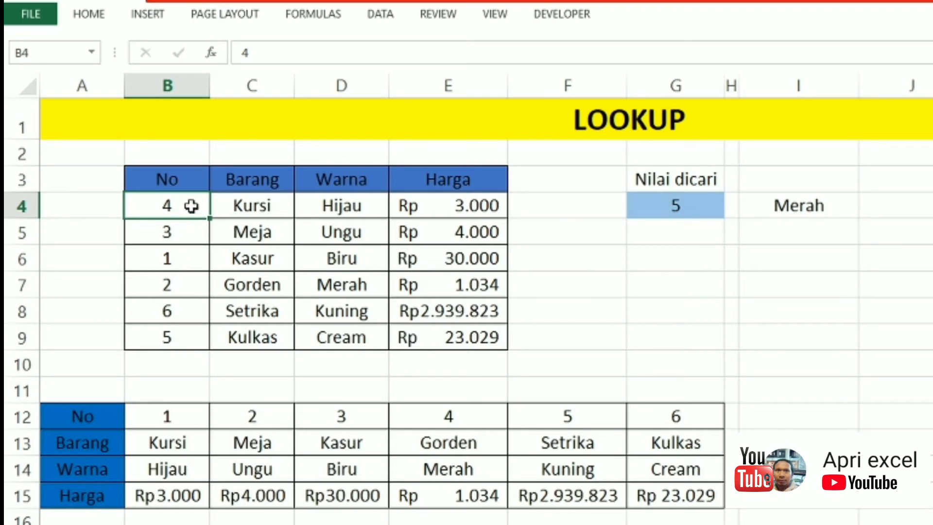
Refill the No column B4:B9 with 1 through 6 using 1, 2 and the fill handle
{"action": "type", "text": "1"}
{"action": "key", "text": "Return"}
{"action": "type", "text": "2"}
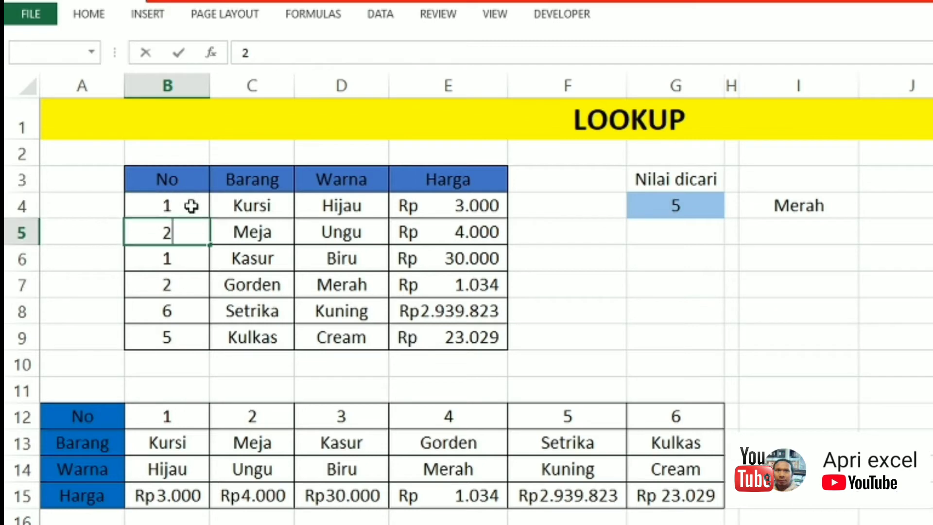
{"action": "key", "text": "Return"}
{"action": "left_click_drag", "start_coordinate": [191, 206], "coordinate": [202, 231]}
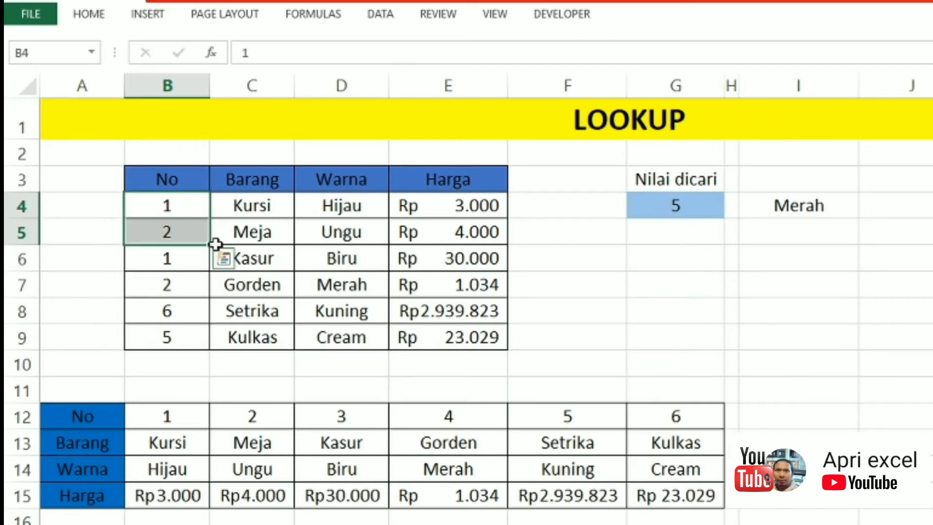
{"action": "left_click_drag", "start_coordinate": [208, 269], "coordinate": [211, 352]}
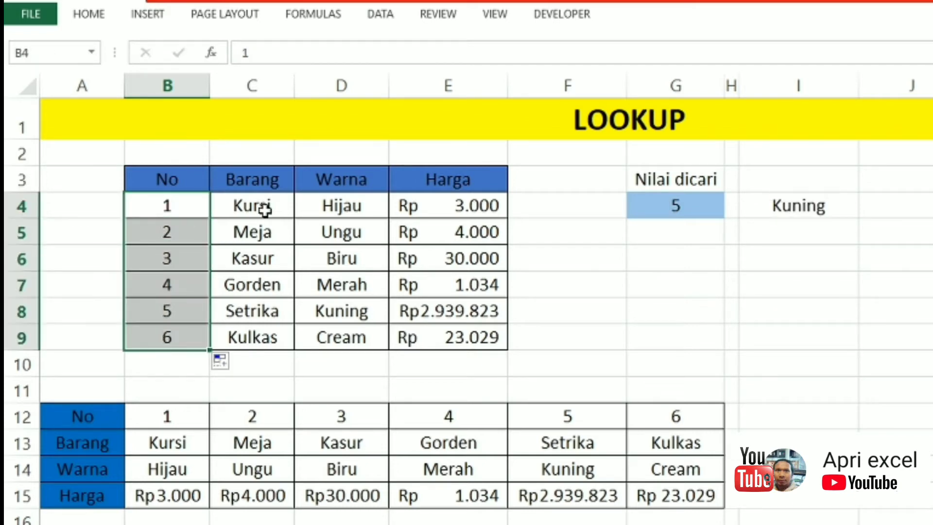
Select the Barang item names in C4:C9
{"action": "left_click_drag", "start_coordinate": [258, 198], "coordinate": [248, 336]}
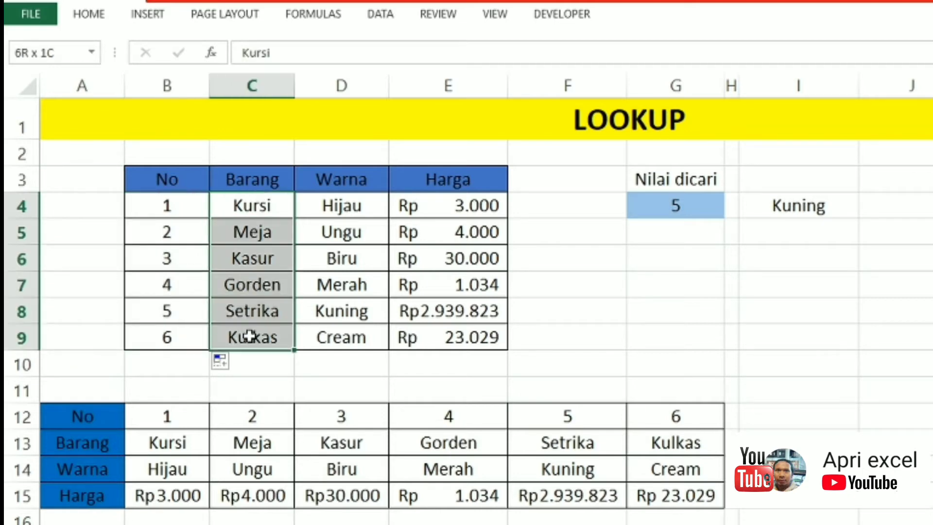
{"action": "key", "text": "ctrl+space"}
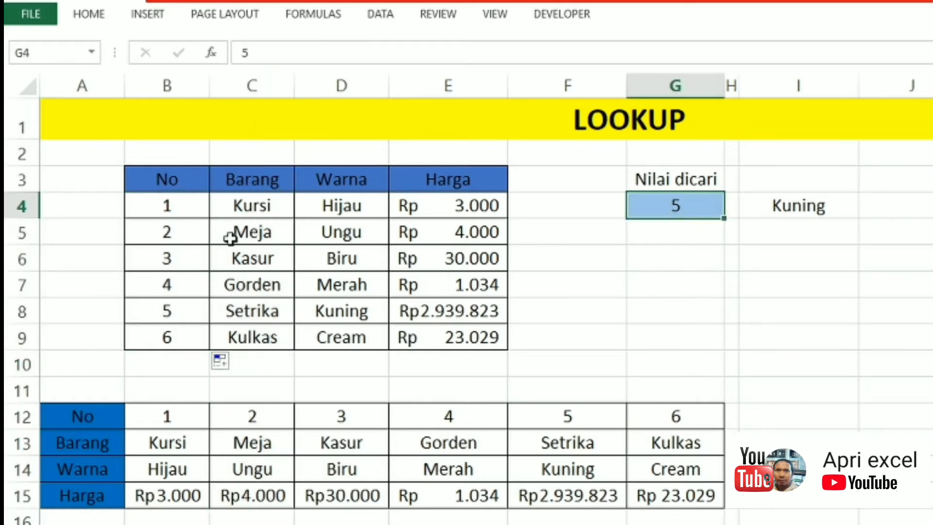
{"action": "left_click_drag", "start_coordinate": [252, 206], "coordinate": [254, 336]}
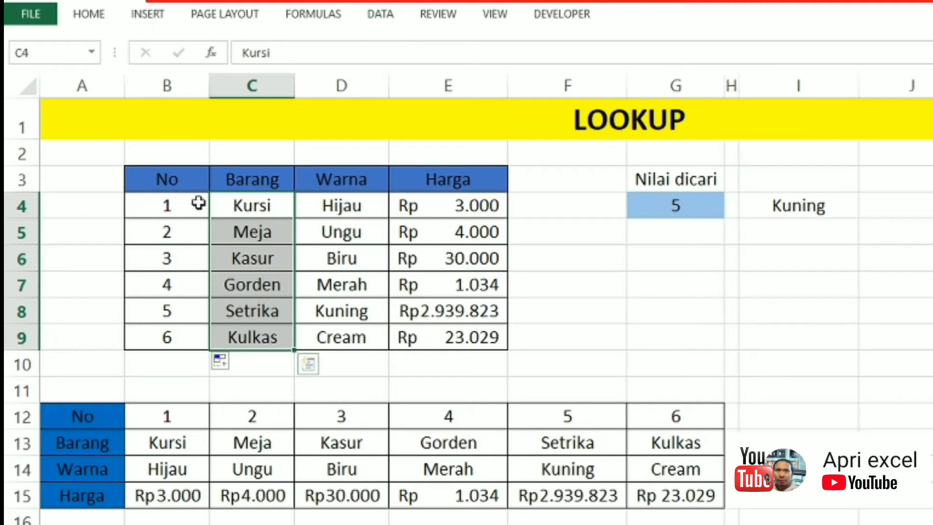
Sort the table B4:E9 A to Z by Barang via Data > Sort
{"action": "left_click_drag", "start_coordinate": [198, 203], "coordinate": [489, 336]}
{"action": "left_click", "coordinate": [371, 21]}
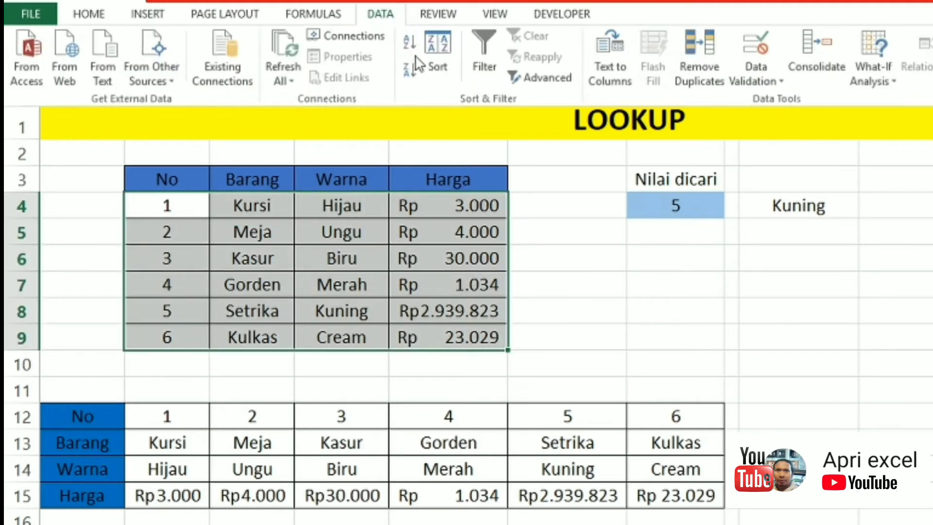
{"action": "left_click", "coordinate": [436, 56]}
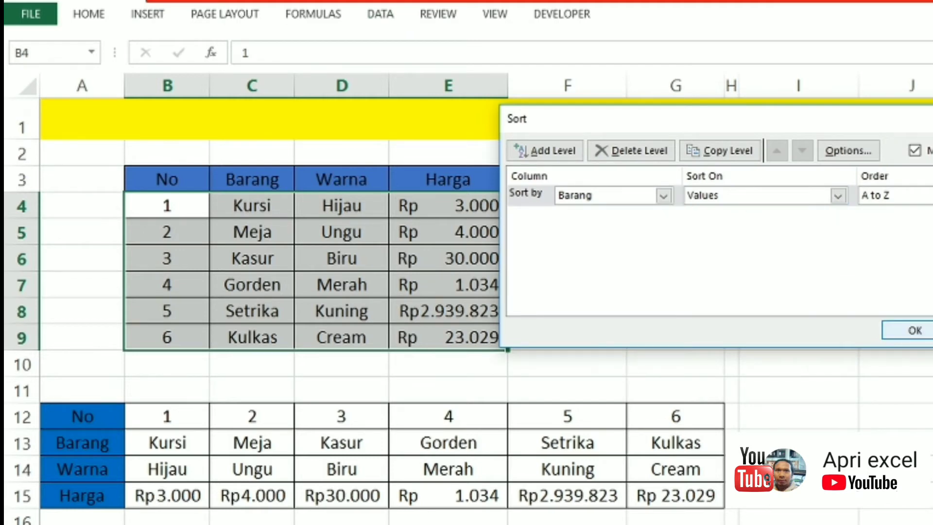
{"action": "left_click", "coordinate": [914, 331]}
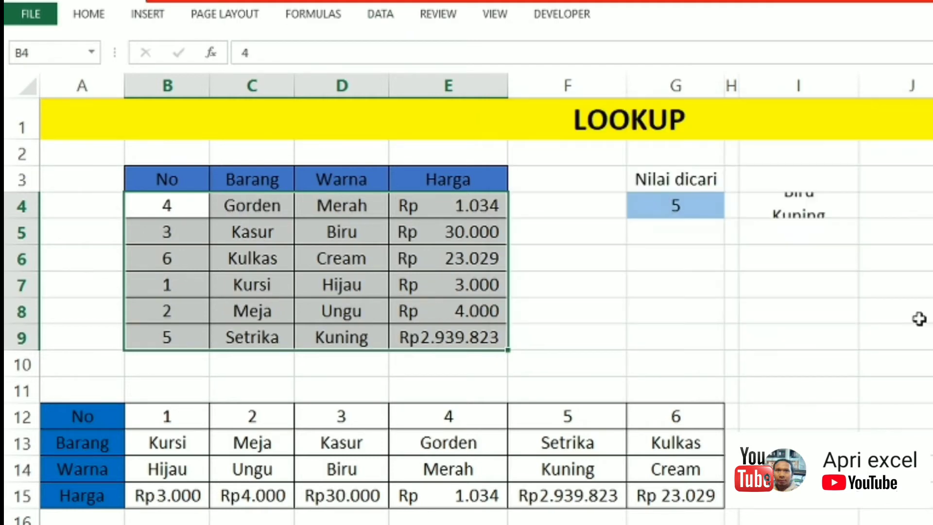
{"action": "left_click", "coordinate": [260, 205]}
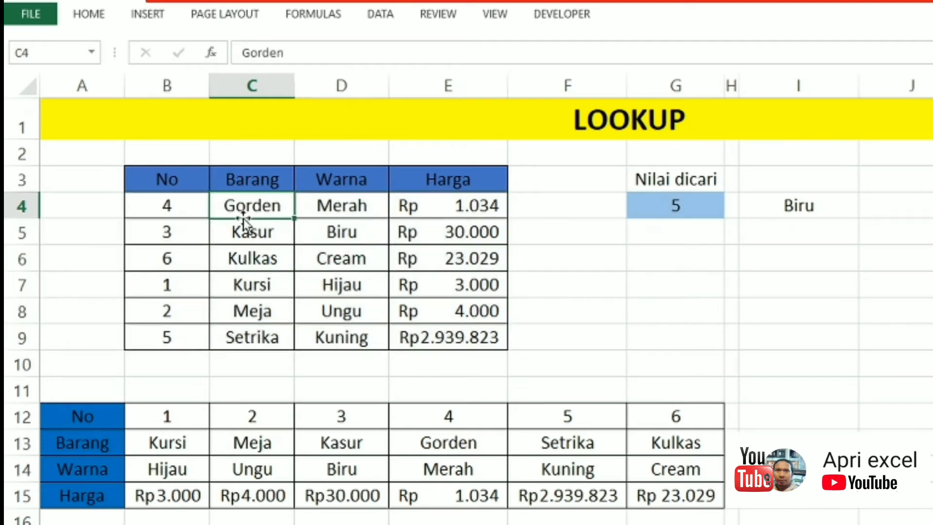
Enter 5 in G4 and change I4's lookup range from B4:B9 to C4:C9
{"action": "left_click", "coordinate": [675, 203]}
{"action": "type", "text": "5"}
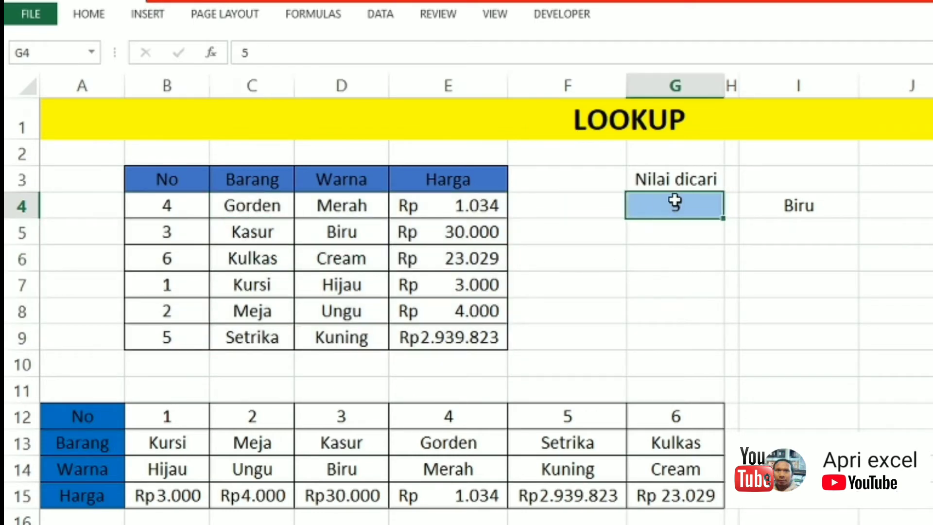
{"action": "left_click", "coordinate": [804, 201]}
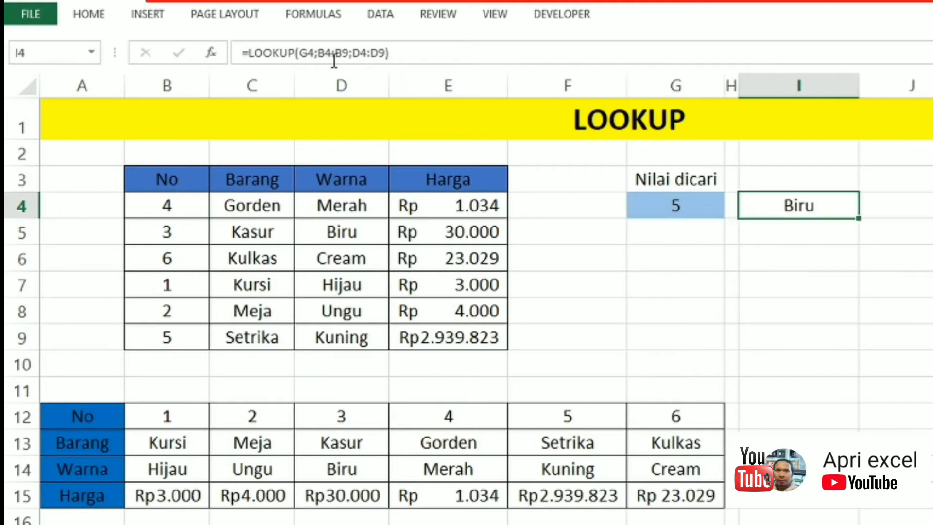
{"action": "left_click_drag", "start_coordinate": [318, 52], "coordinate": [351, 52]}
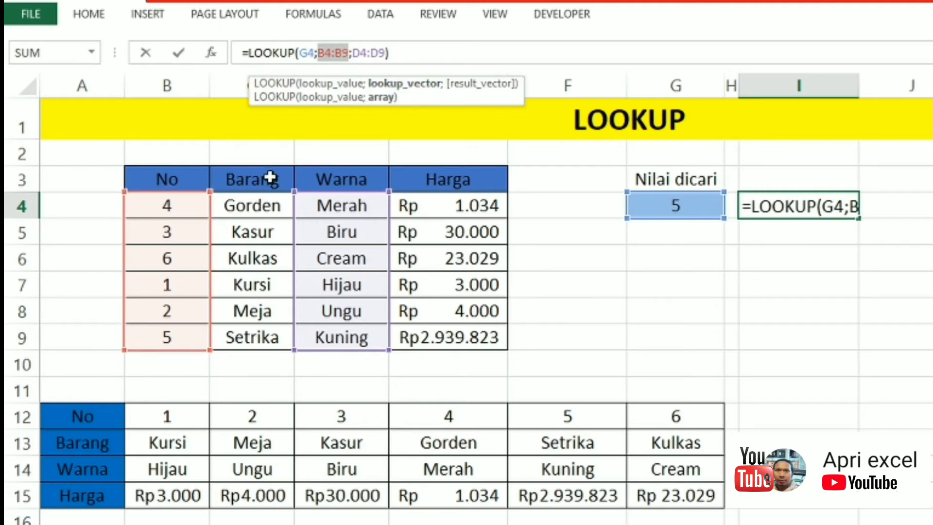
{"action": "left_click_drag", "start_coordinate": [257, 198], "coordinate": [245, 339]}
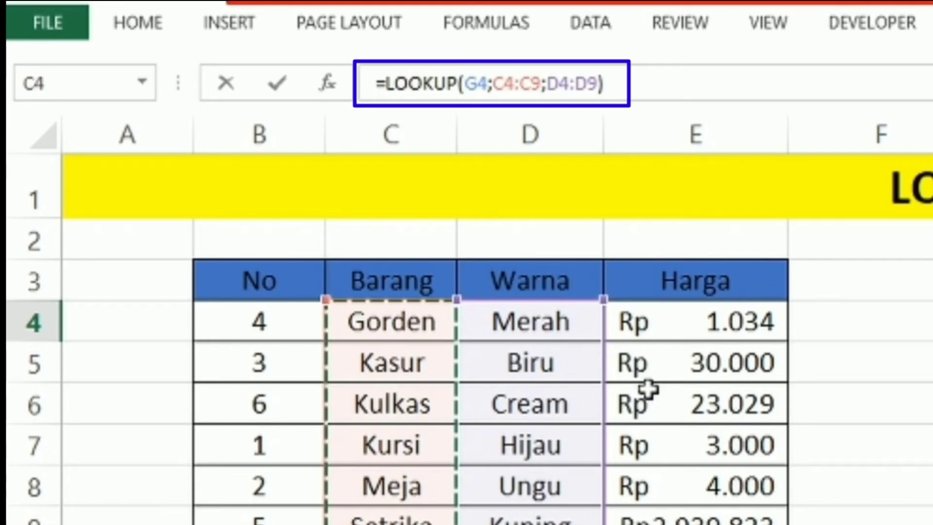
{"action": "key", "text": "Return"}
Test the lookup with kasur, then meja in G4, returning Ungu
{"action": "left_click", "coordinate": [690, 204]}
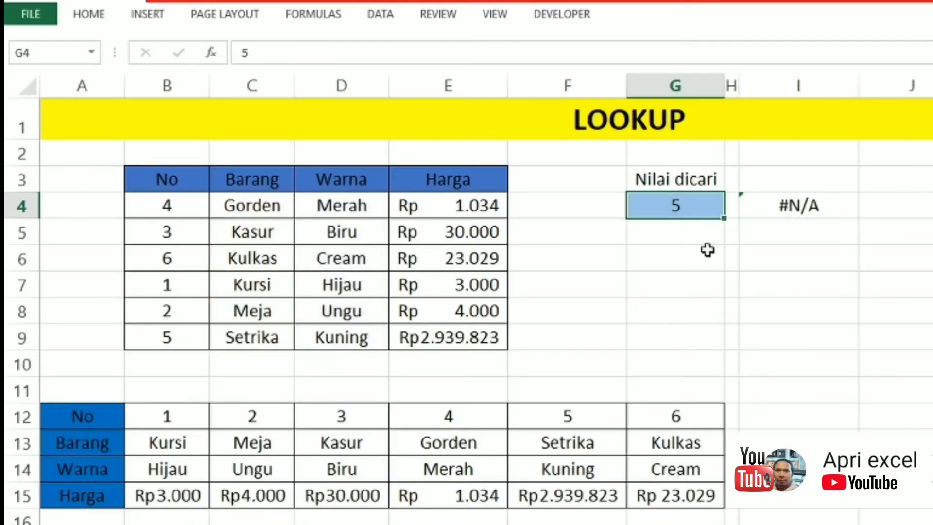
{"action": "type", "text": "kasur"}
{"action": "key", "text": "Return"}
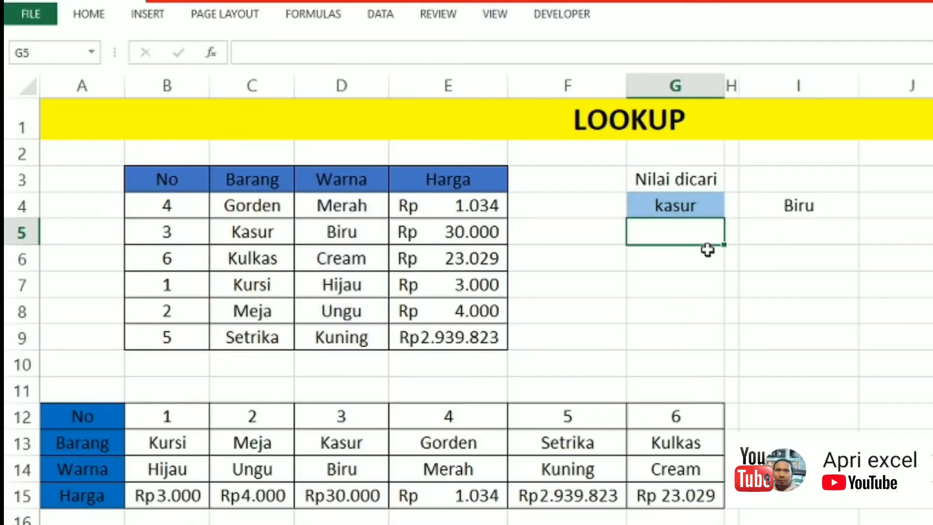
{"action": "left_click", "coordinate": [797, 204]}
{"action": "left_click", "coordinate": [683, 202]}
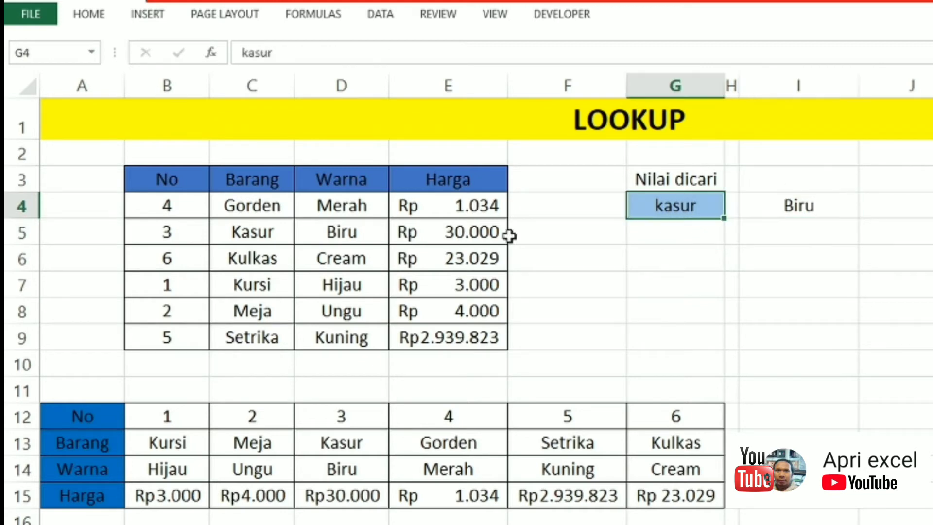
{"action": "type", "text": "mej"}
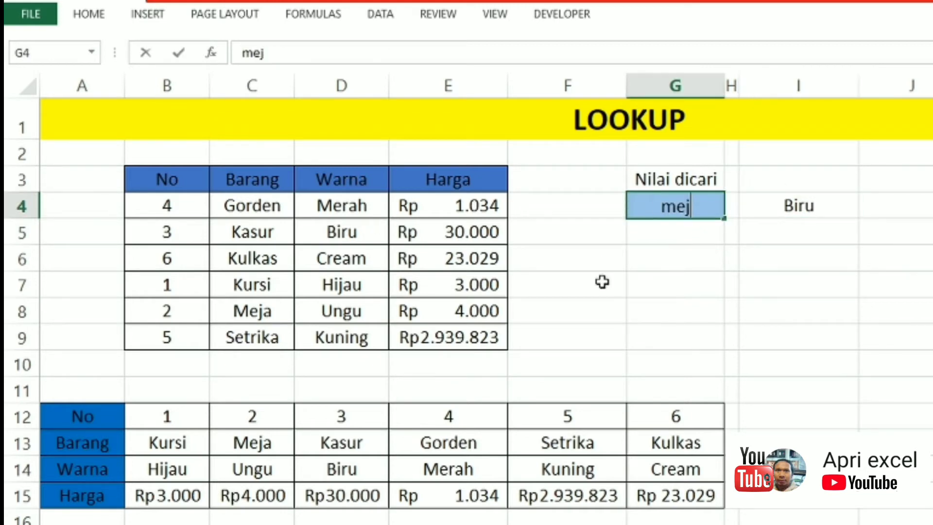
{"action": "type", "text": "a"}
{"action": "key", "text": "Return"}
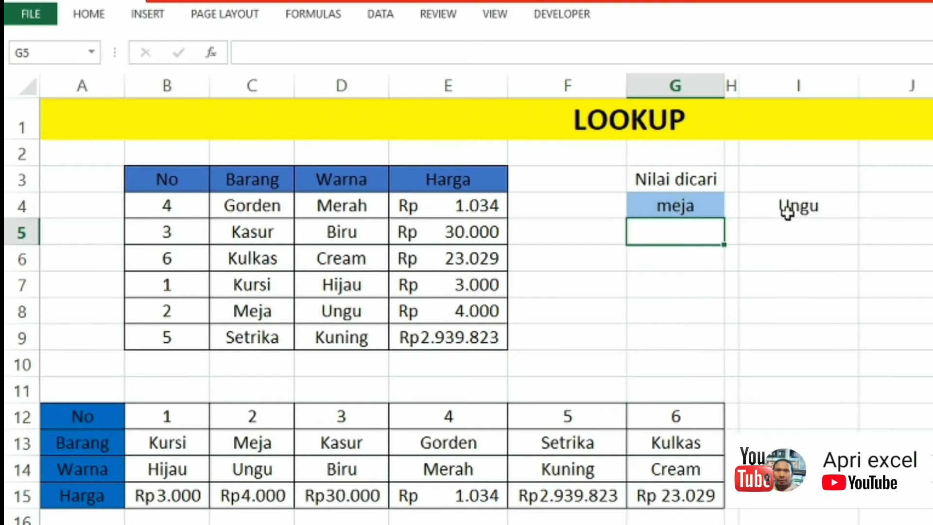
{"action": "left_click", "coordinate": [790, 211]}
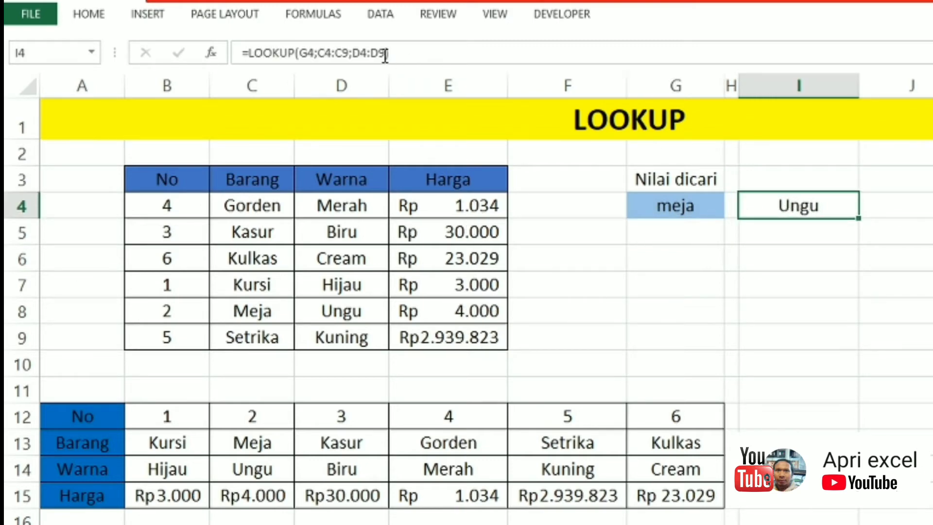
Replace the result range D4:D9 with Harga E4:E9 in I4's LOOKUP formula, returning 4000
{"action": "left_click", "coordinate": [407, 54]}
{"action": "left_click", "coordinate": [490, 88]}
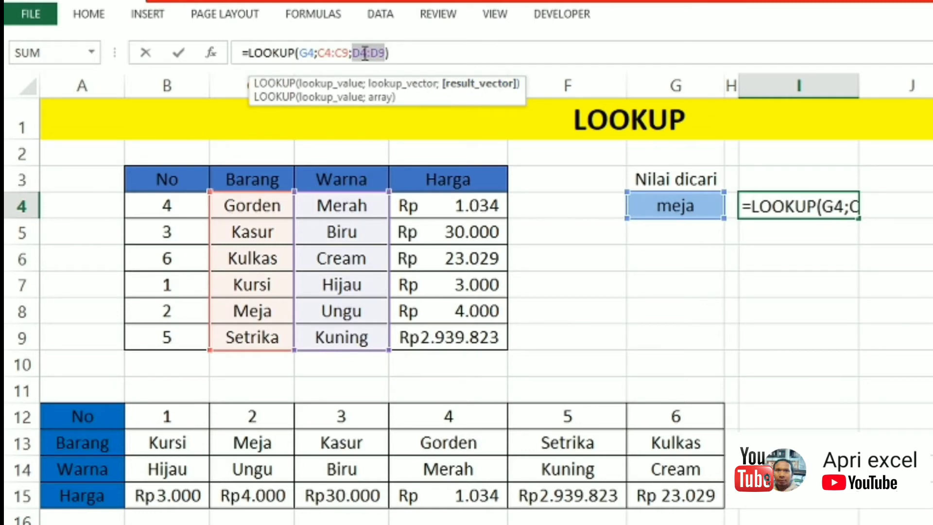
{"action": "key", "text": "BackSpace"}
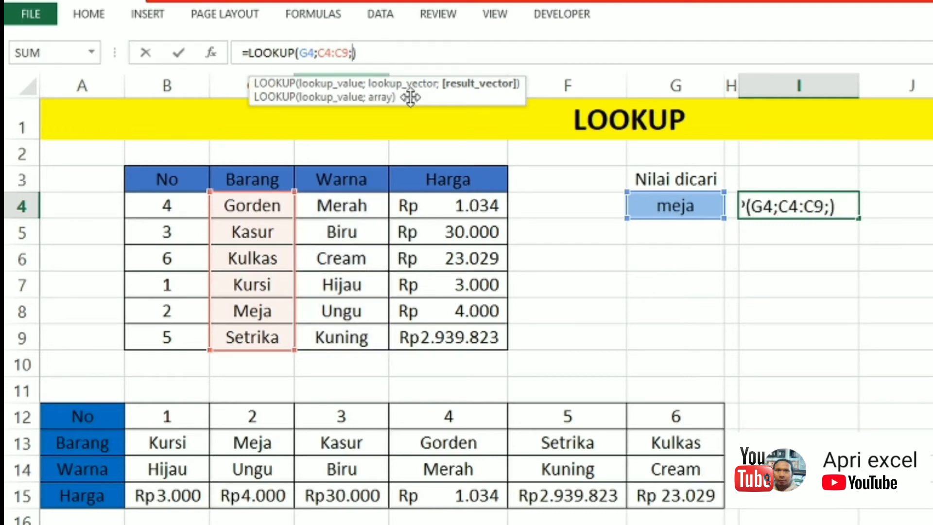
{"action": "left_click_drag", "start_coordinate": [452, 205], "coordinate": [462, 335]}
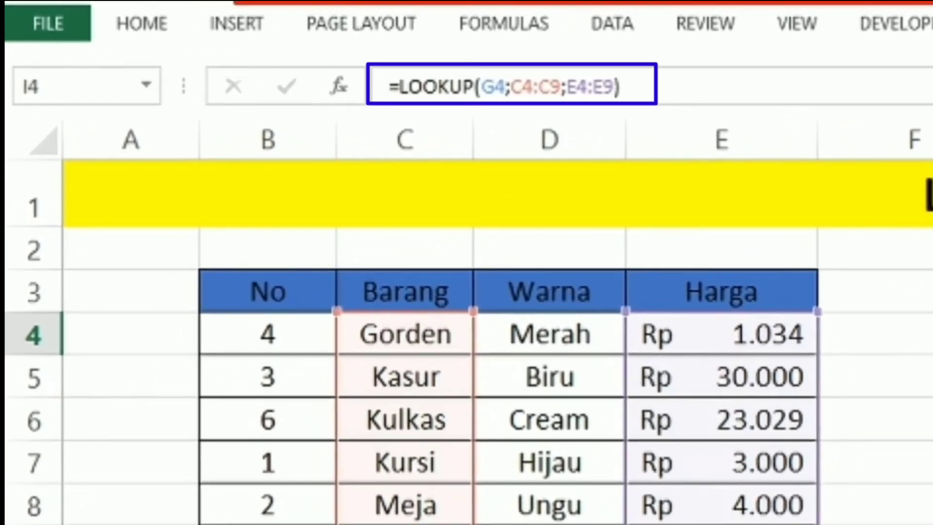
{"action": "key", "text": "Return"}
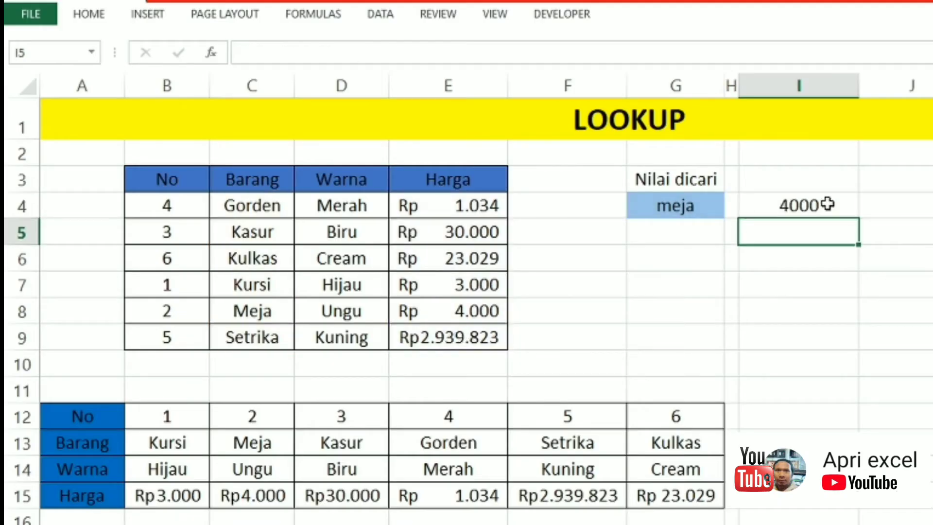
Number the No column B4:B9 as 1 to 6 by entering 1 and 2, then auto-filling
{"action": "left_click", "coordinate": [826, 206]}
{"action": "left_click", "coordinate": [676, 208]}
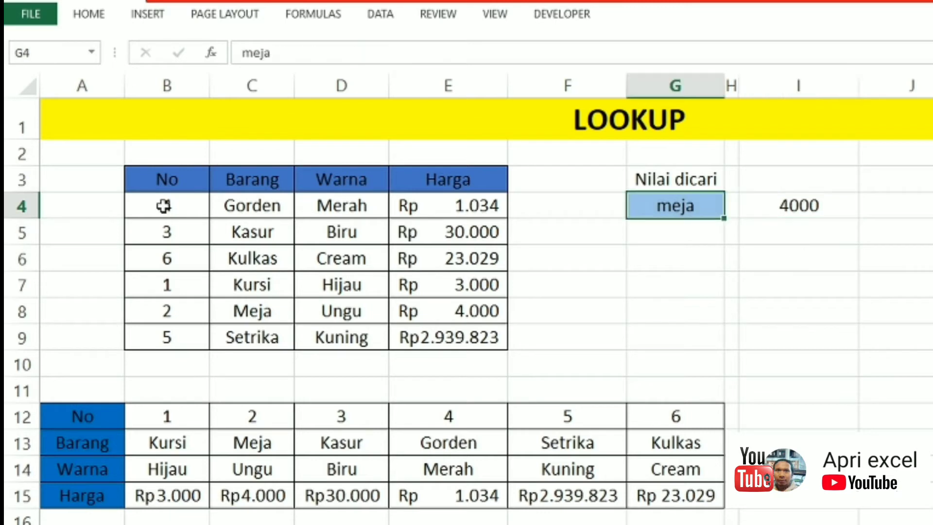
{"action": "left_click", "coordinate": [192, 206]}
{"action": "type", "text": "1"}
{"action": "key", "text": "Return"}
{"action": "type", "text": "2"}
{"action": "key", "text": "Return"}
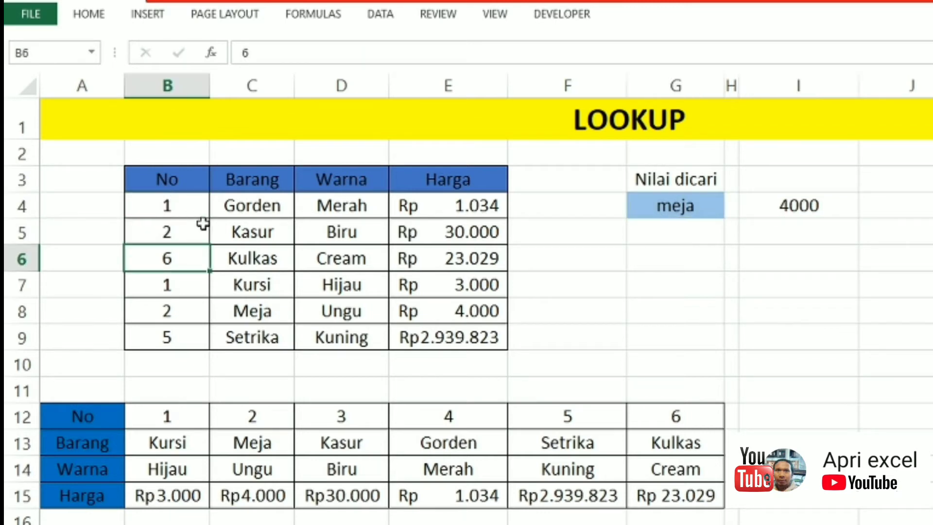
{"action": "left_click", "coordinate": [184, 217]}
{"action": "left_click_drag", "start_coordinate": [184, 217], "coordinate": [189, 238]}
{"action": "double_click", "coordinate": [209, 245]}
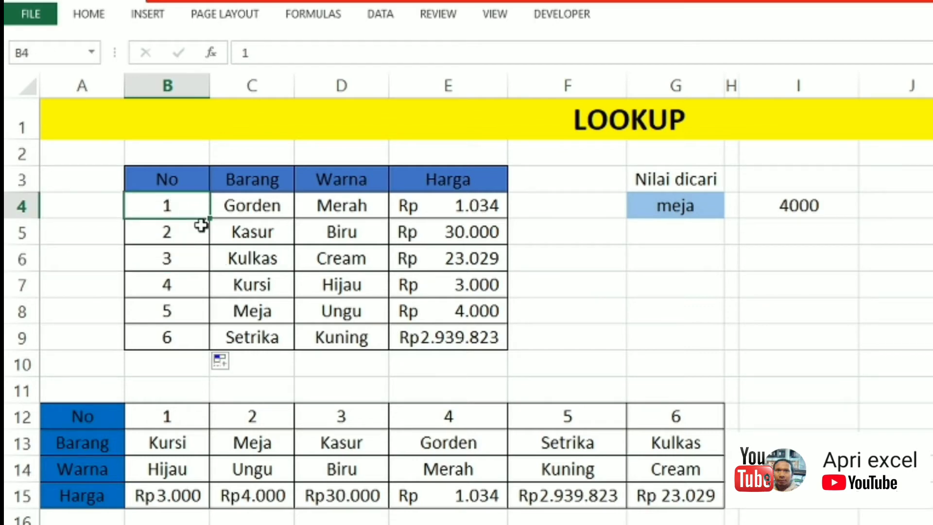
Enter 10 and 20 in B4:B5 and fill down so B9 reaches 60
{"action": "type", "text": "10"}
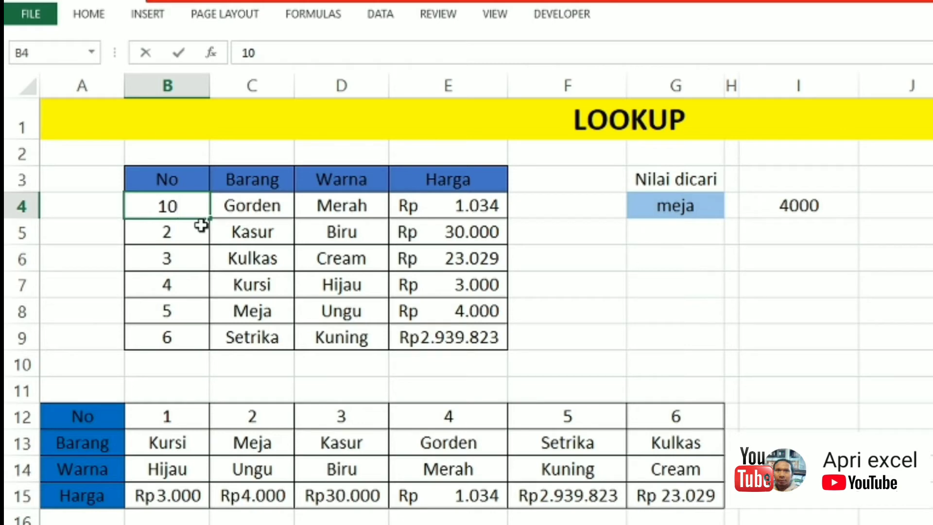
{"action": "key", "text": "Return"}
{"action": "type", "text": "20"}
{"action": "key", "text": "Return"}
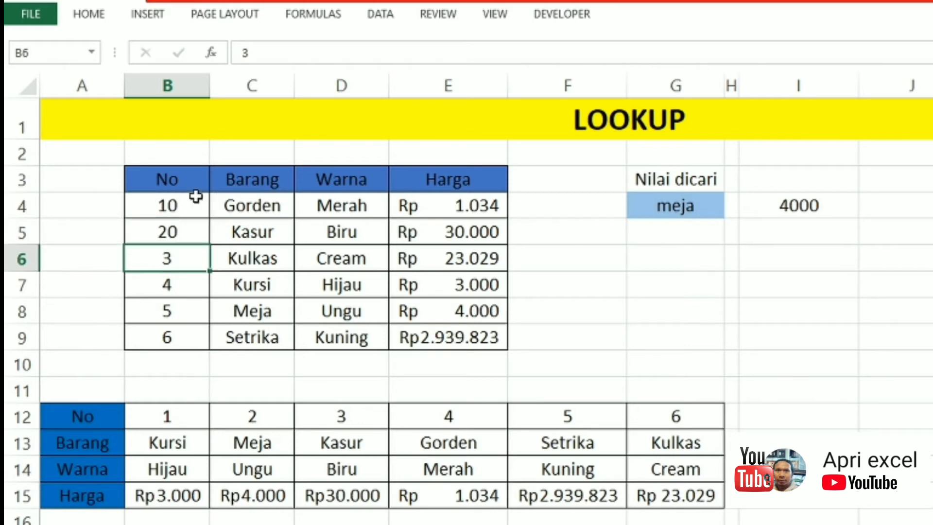
{"action": "left_click_drag", "start_coordinate": [195, 202], "coordinate": [210, 345]}
Change I4's LOOKUP vector to the No column B4:B9, so meja returns #N/A
{"action": "left_click", "coordinate": [671, 204]}
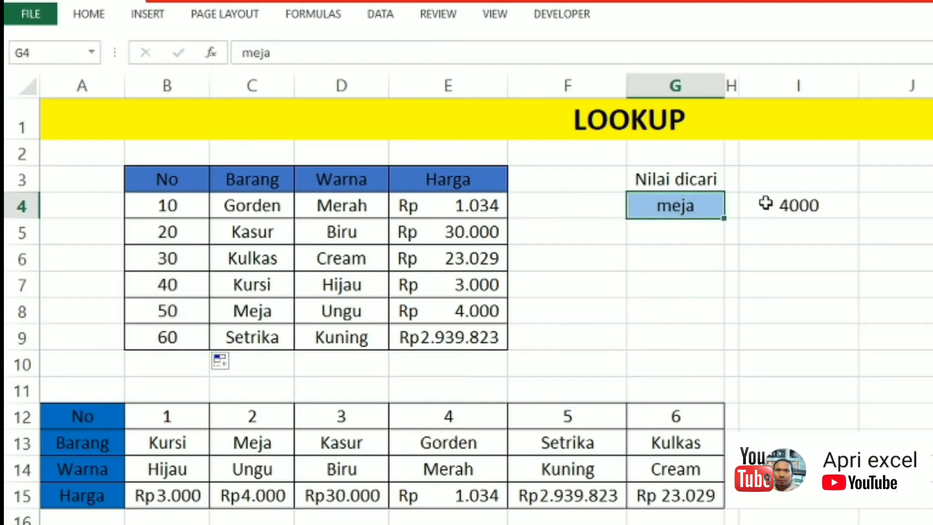
{"action": "left_click", "coordinate": [765, 203]}
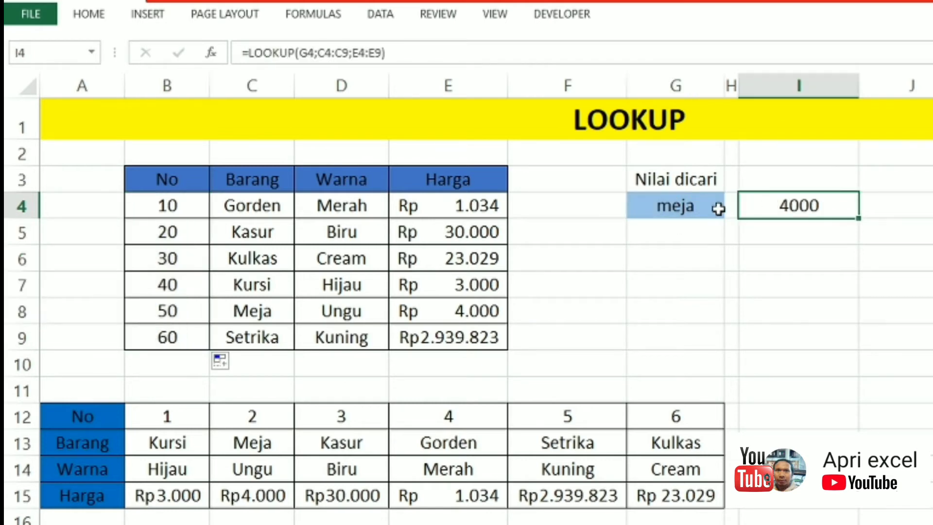
{"action": "left_click", "coordinate": [333, 53]}
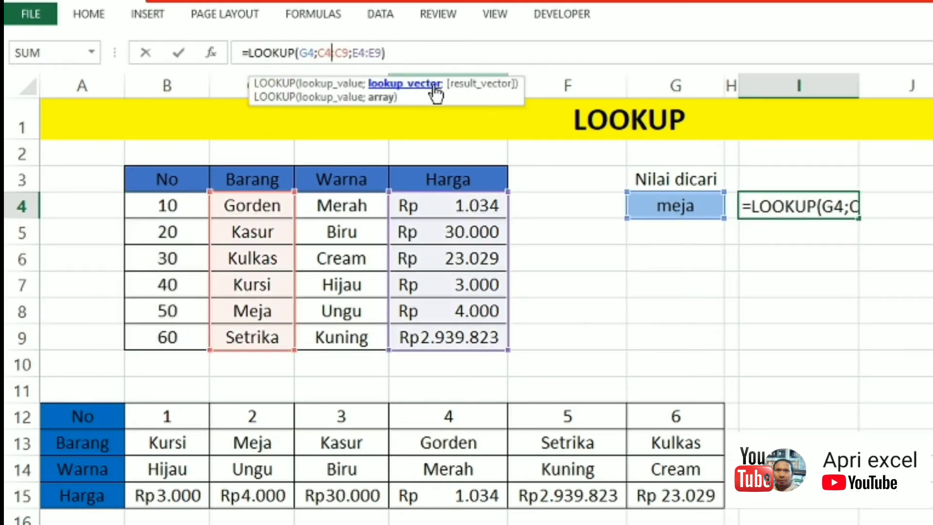
{"action": "left_click", "coordinate": [432, 94]}
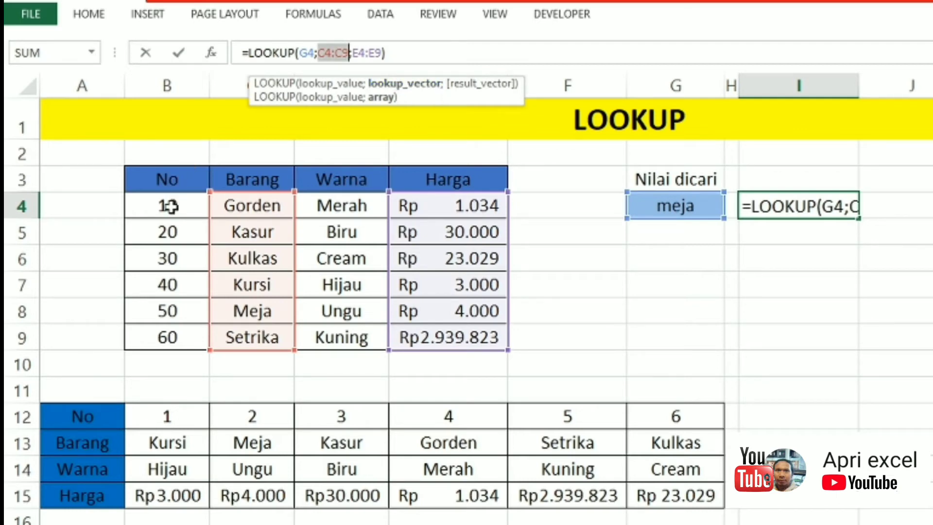
{"action": "left_click_drag", "start_coordinate": [166, 203], "coordinate": [167, 340]}
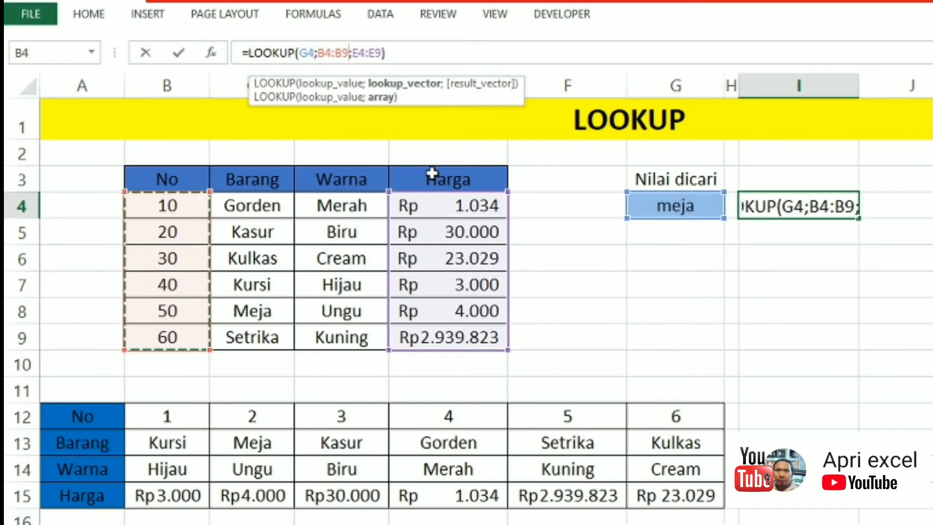
{"action": "key", "text": "Return"}
Enter 10 and then 11 as the lookup value in G4 and check I4's result
{"action": "left_click", "coordinate": [672, 200]}
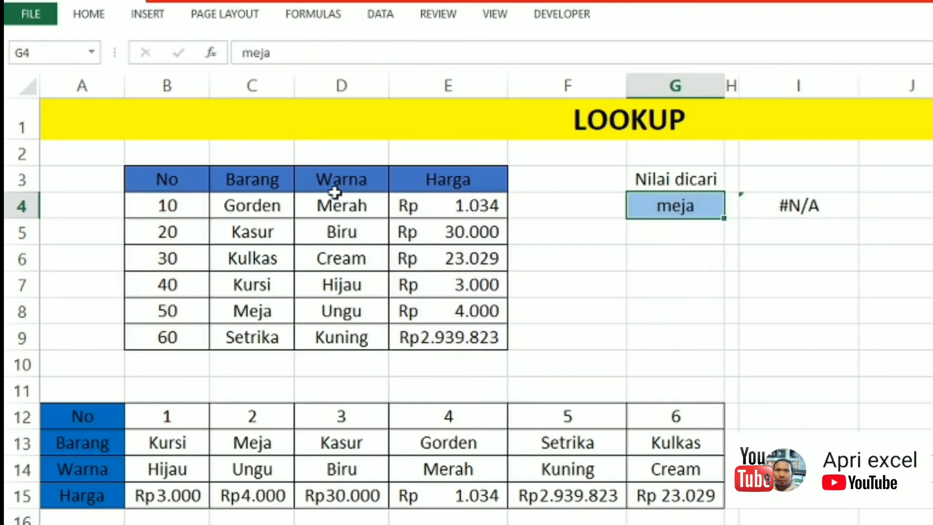
{"action": "type", "text": "10"}
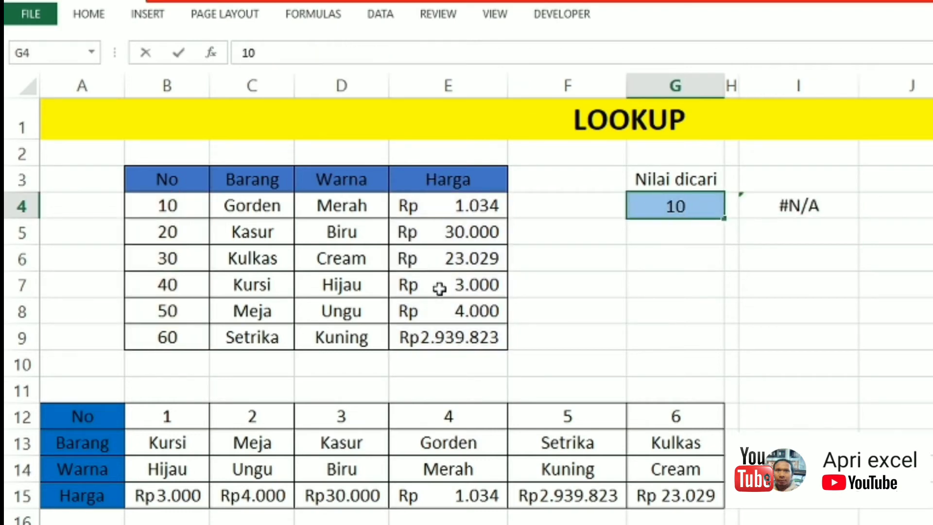
{"action": "key", "text": "Return"}
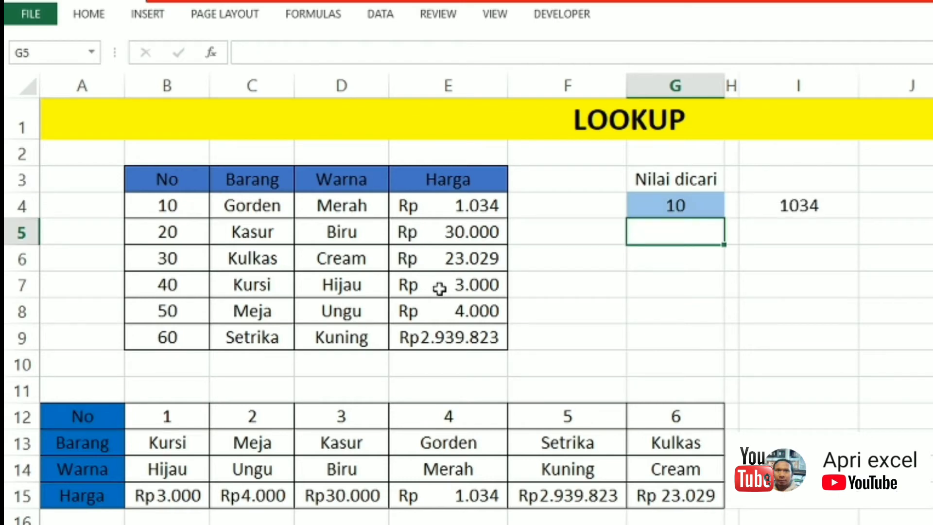
{"action": "key", "text": "Up"}
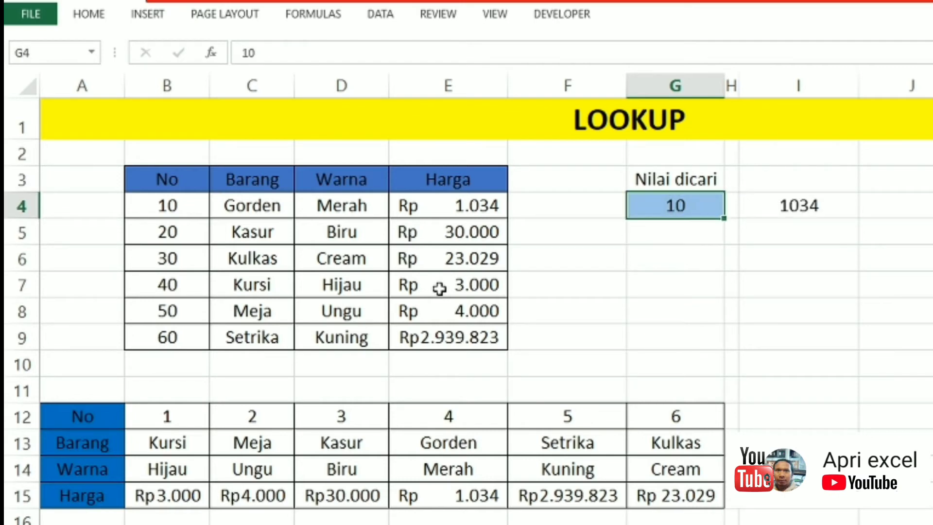
{"action": "key", "text": "F2"}
{"action": "type", "text": "11"}
{"action": "key", "text": "Return"}
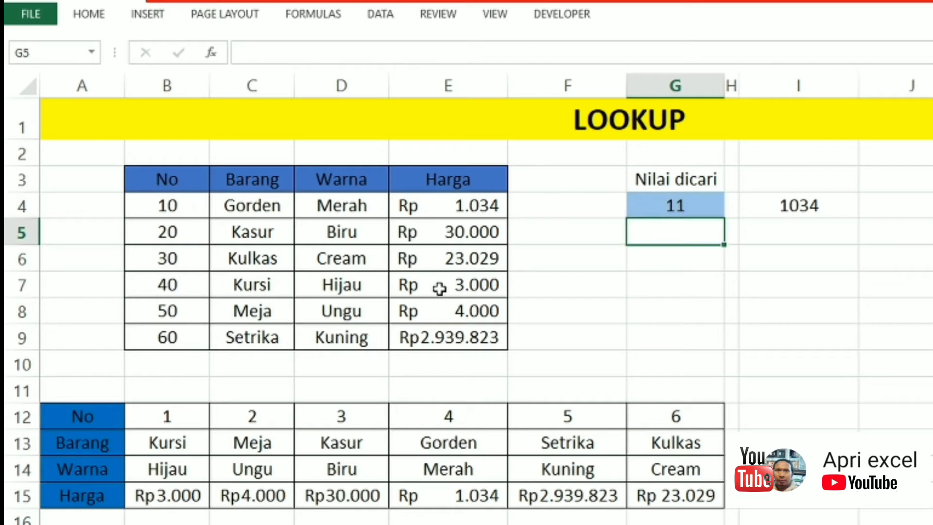
{"action": "left_click", "coordinate": [784, 209]}
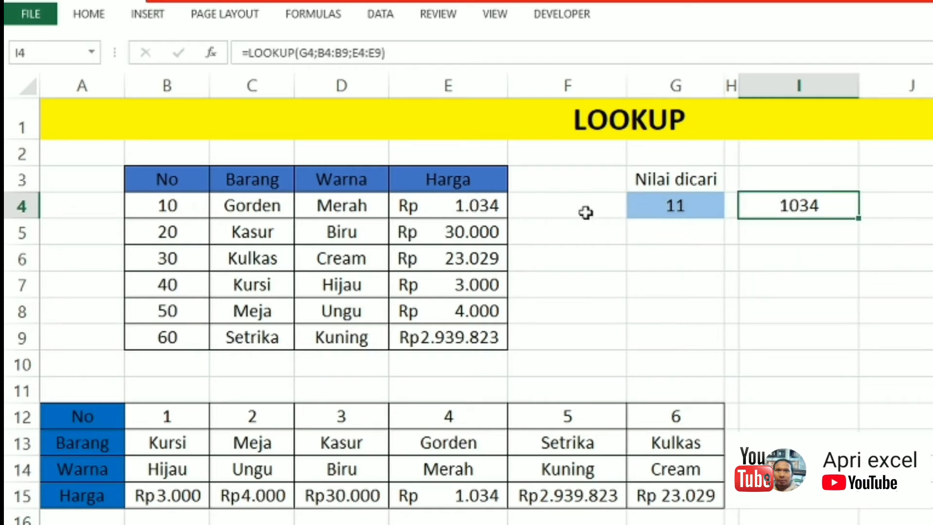
Enter 25 in G4, showing it matches the No 20 Kasur row priced 30000
{"action": "left_click", "coordinate": [684, 204]}
{"action": "type", "text": "2"}
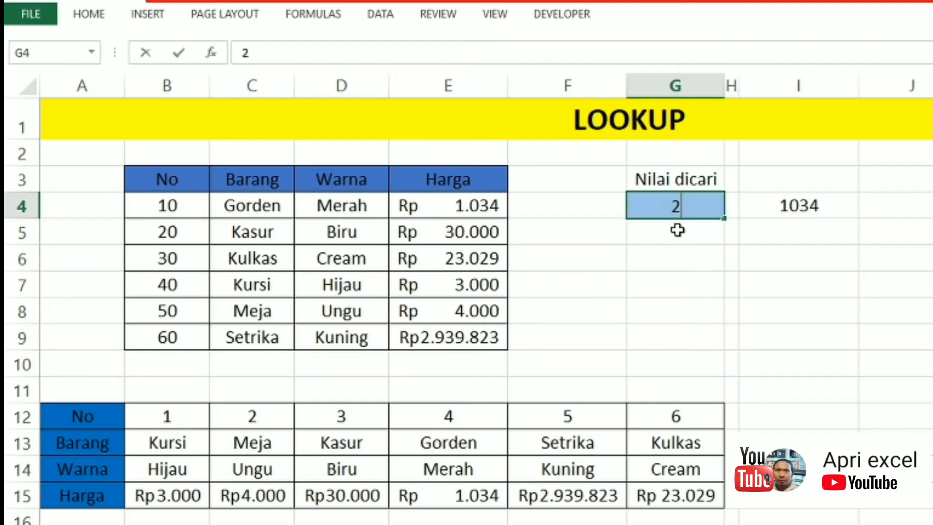
{"action": "type", "text": "5"}
{"action": "left_click_drag", "start_coordinate": [831, 264], "coordinate": [821, 287]}
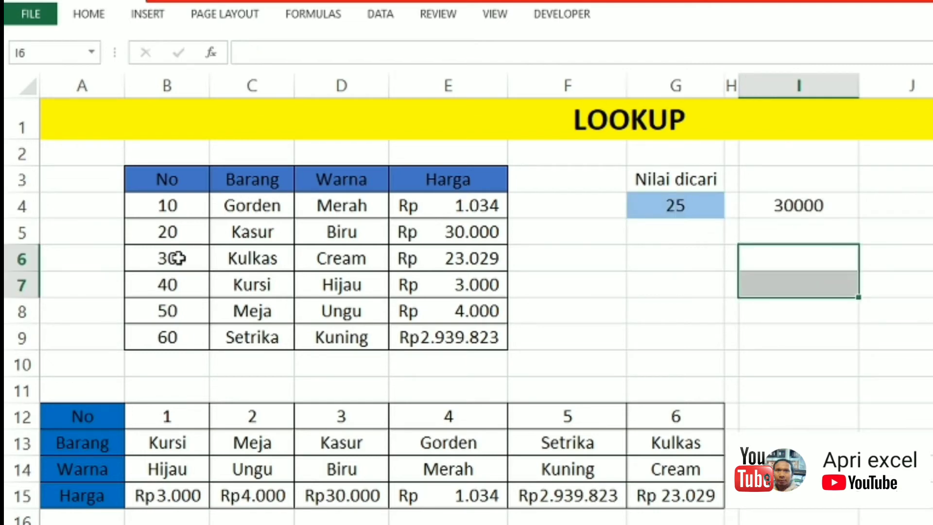
{"action": "left_click", "coordinate": [178, 232]}
{"action": "left_click", "coordinate": [22, 232]}
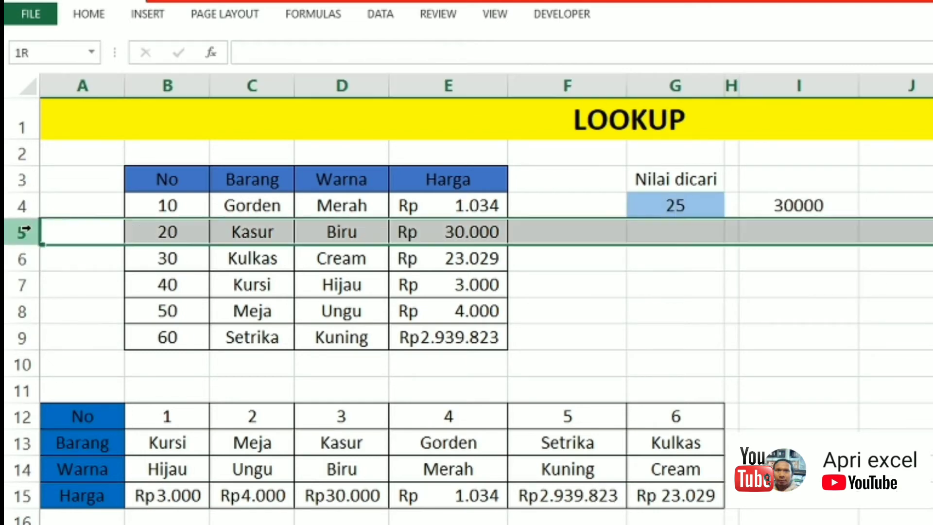
{"action": "left_click", "coordinate": [463, 234]}
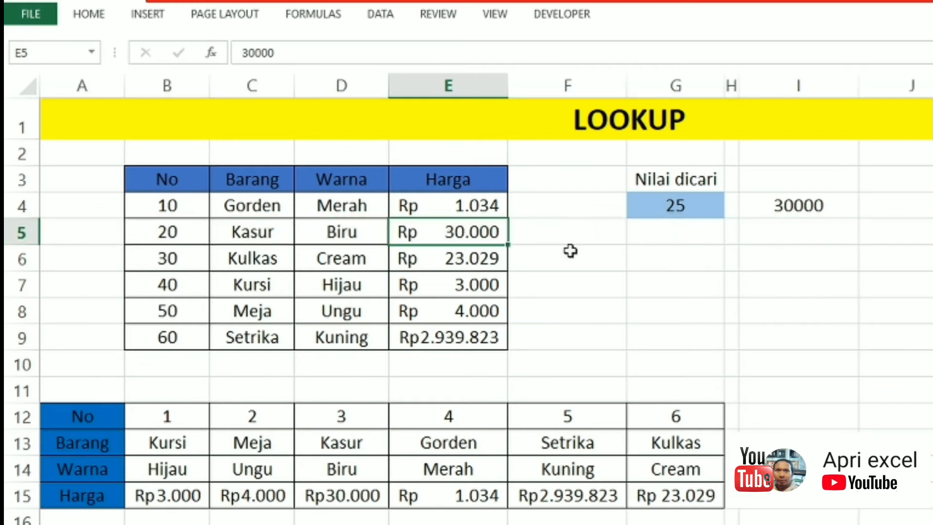
Enter 61 in G4, showing I4 returns 2939823, the Harga for the highest No, 60
{"action": "left_click", "coordinate": [679, 210]}
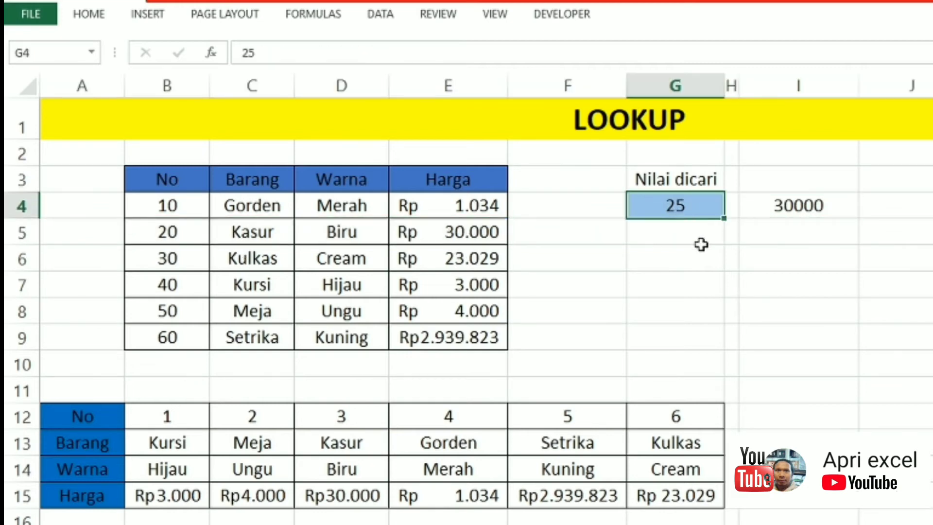
{"action": "type", "text": "61"}
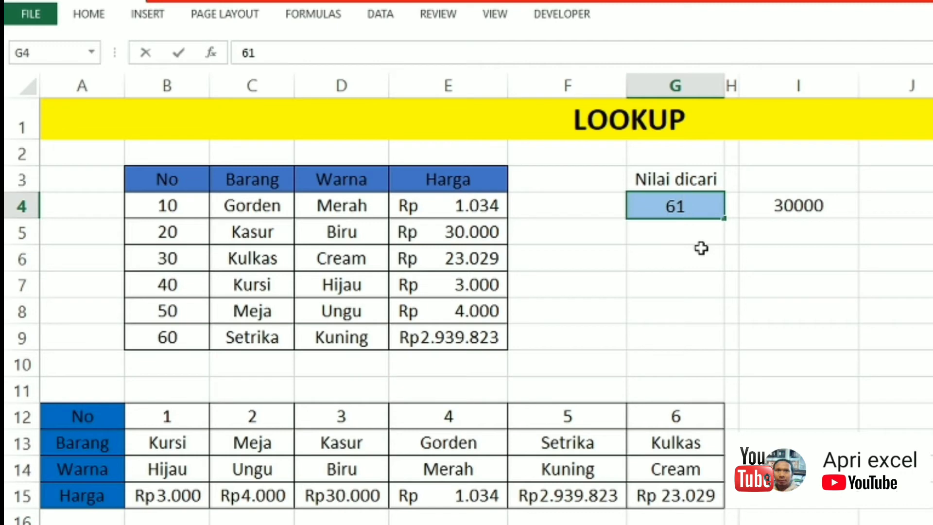
{"action": "key", "text": "Return"}
{"action": "left_click", "coordinate": [780, 199]}
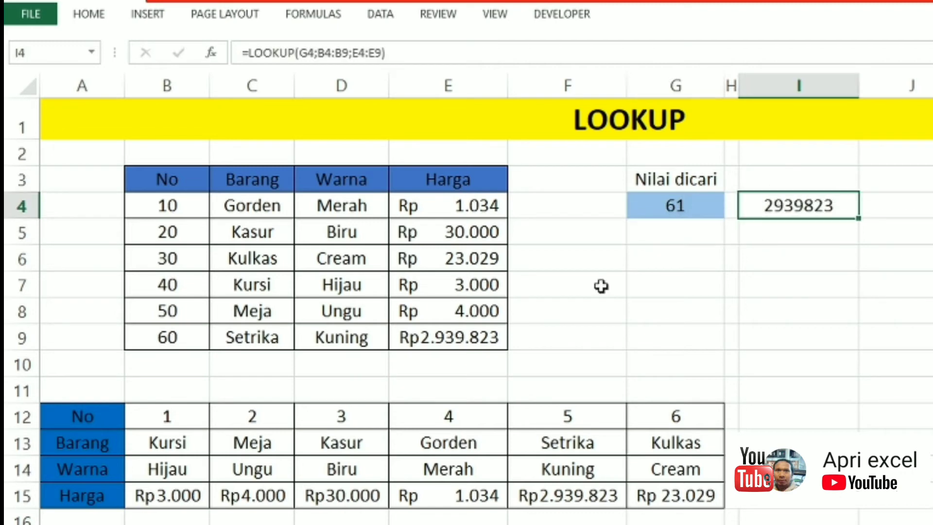
{"action": "left_click", "coordinate": [446, 335]}
{"action": "left_click", "coordinate": [195, 340]}
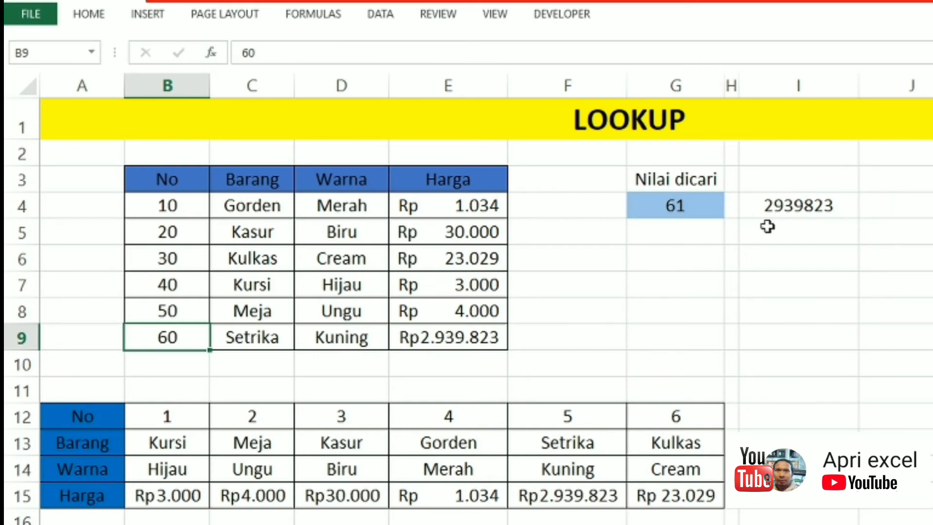
{"action": "left_click", "coordinate": [794, 204]}
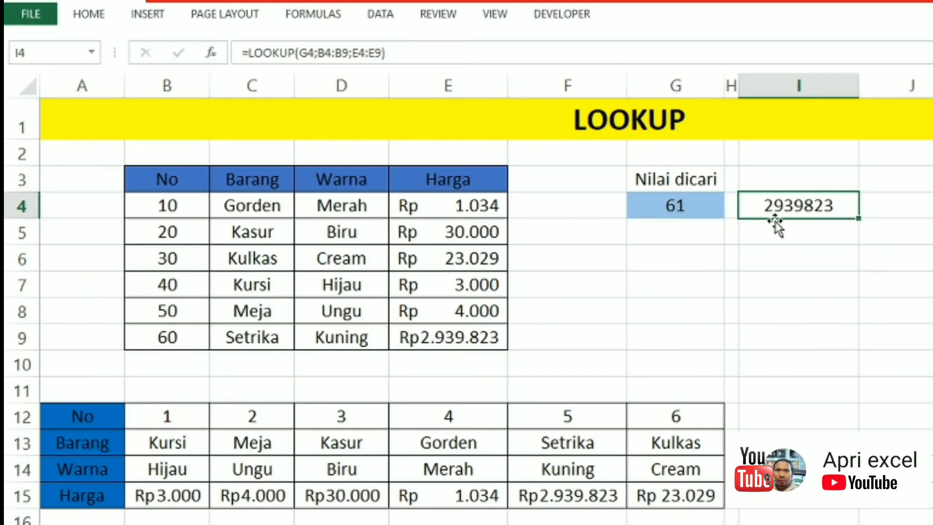
Rewrite I4 as =LOOKUP(G4;B12:G12;B13:G13) so 61 returns Kulkas from the horizontal table
{"action": "left_click_drag", "start_coordinate": [382, 53], "coordinate": [300, 52]}
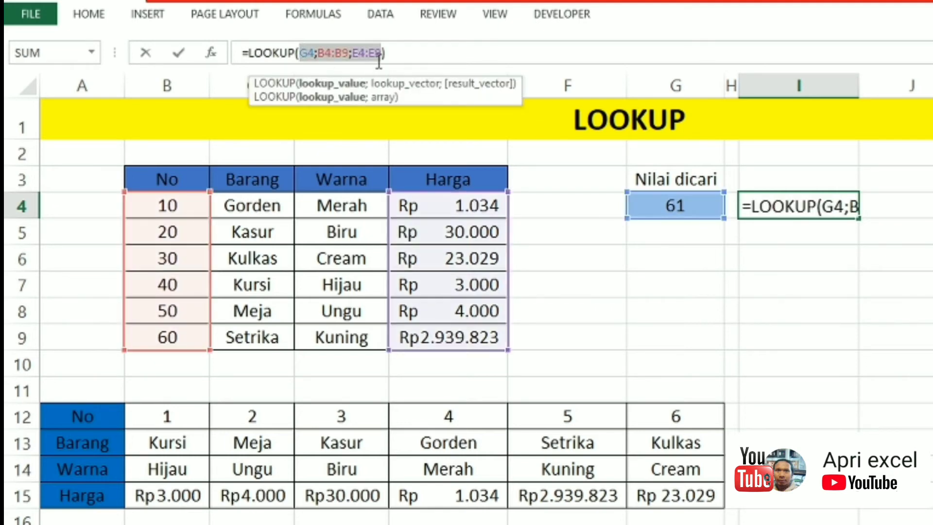
{"action": "left_click_drag", "start_coordinate": [382, 52], "coordinate": [333, 52]}
{"action": "left_click", "coordinate": [317, 53]}
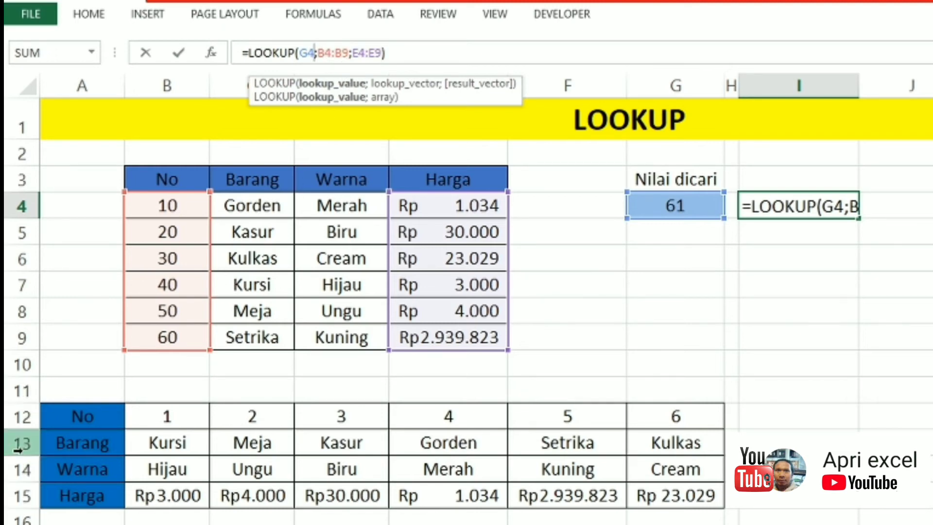
{"action": "left_click_drag", "start_coordinate": [318, 52], "coordinate": [332, 54]}
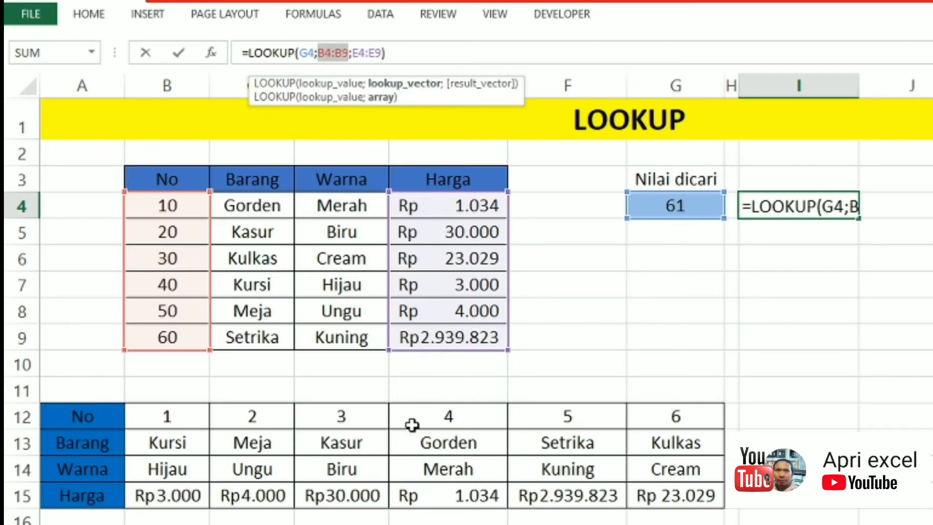
{"action": "left_click_drag", "start_coordinate": [153, 412], "coordinate": [674, 411]}
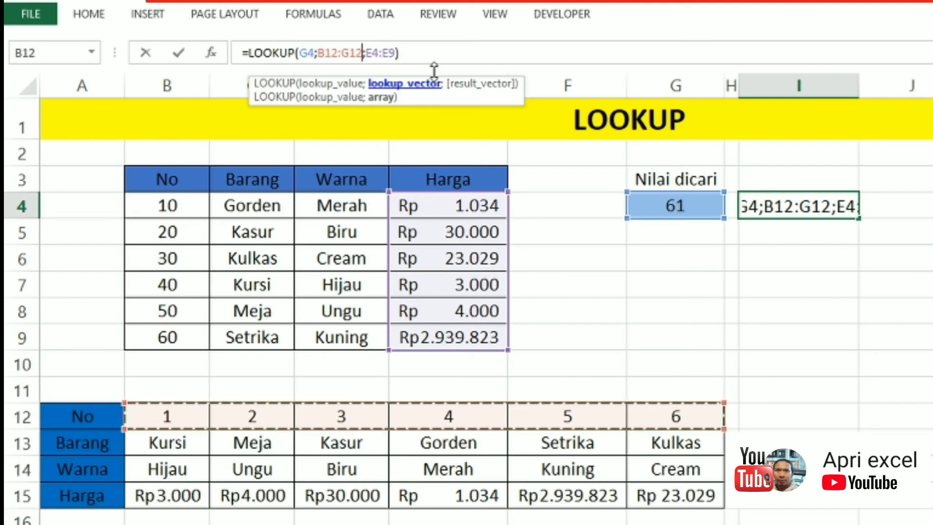
{"action": "left_click_drag", "start_coordinate": [396, 53], "coordinate": [365, 52]}
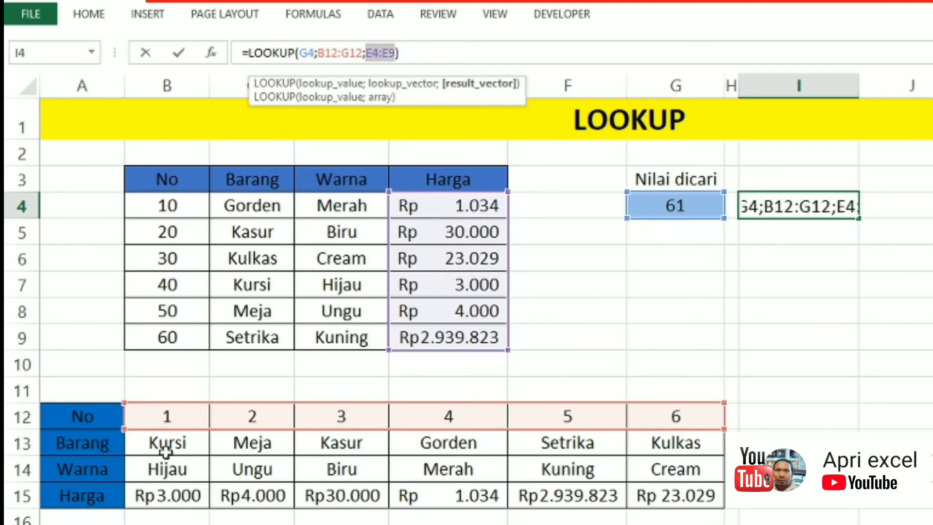
{"action": "left_click_drag", "start_coordinate": [165, 441], "coordinate": [528, 443]}
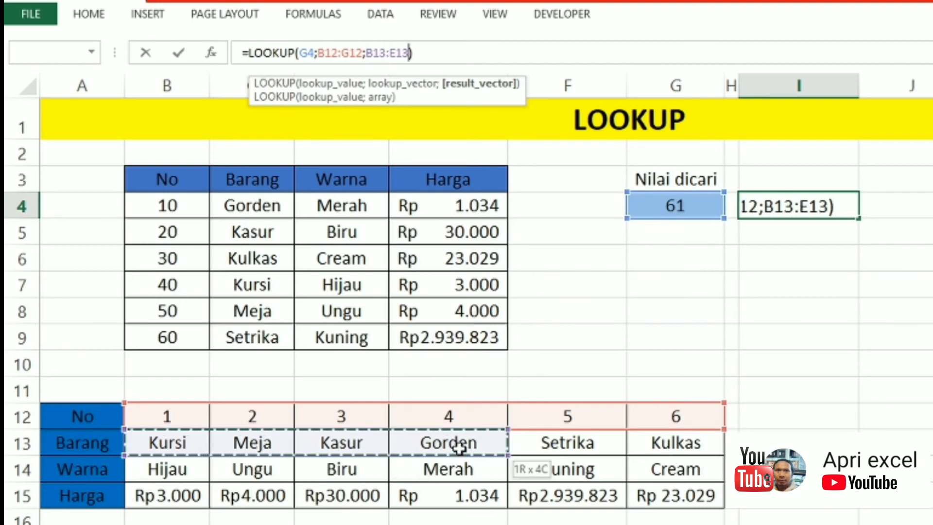
{"action": "left_click_drag", "start_coordinate": [529, 444], "coordinate": [659, 439]}
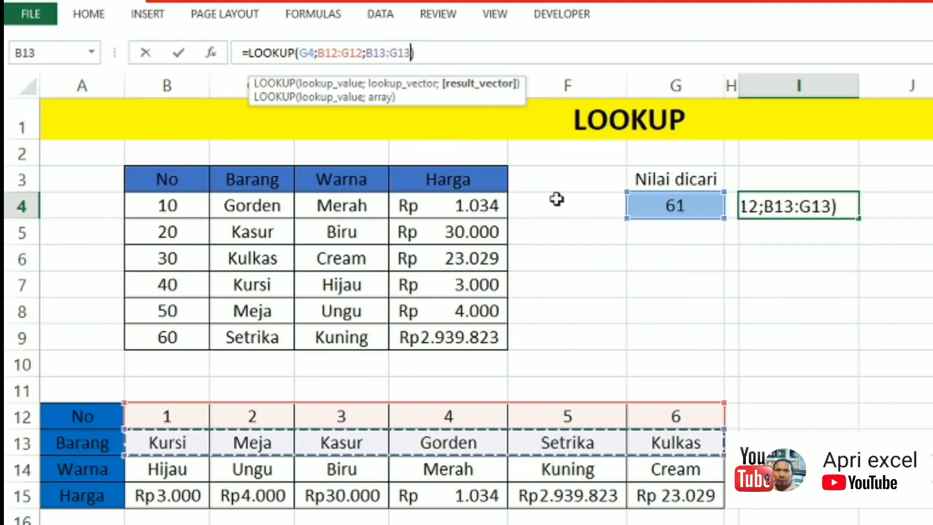
{"action": "key", "text": "ctrl+Return"}
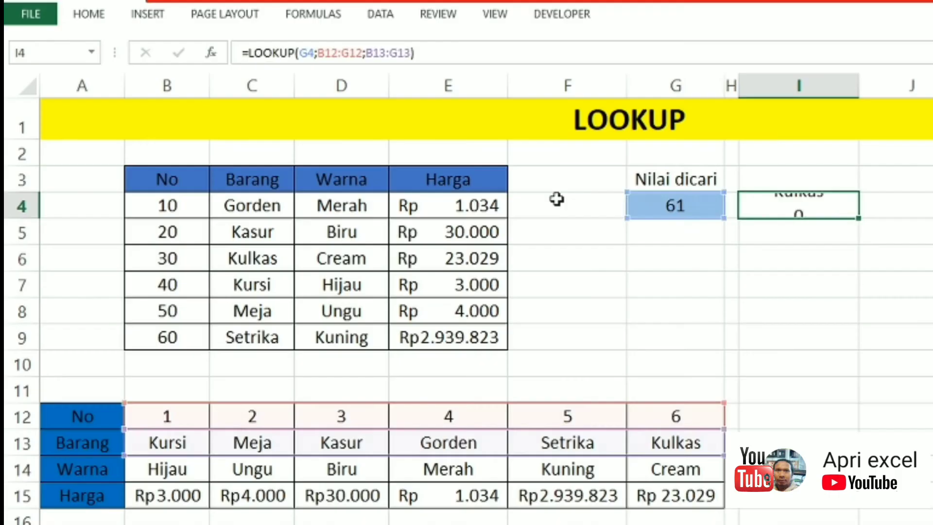
{"action": "key", "text": "Return"}
{"action": "left_click", "coordinate": [677, 210]}
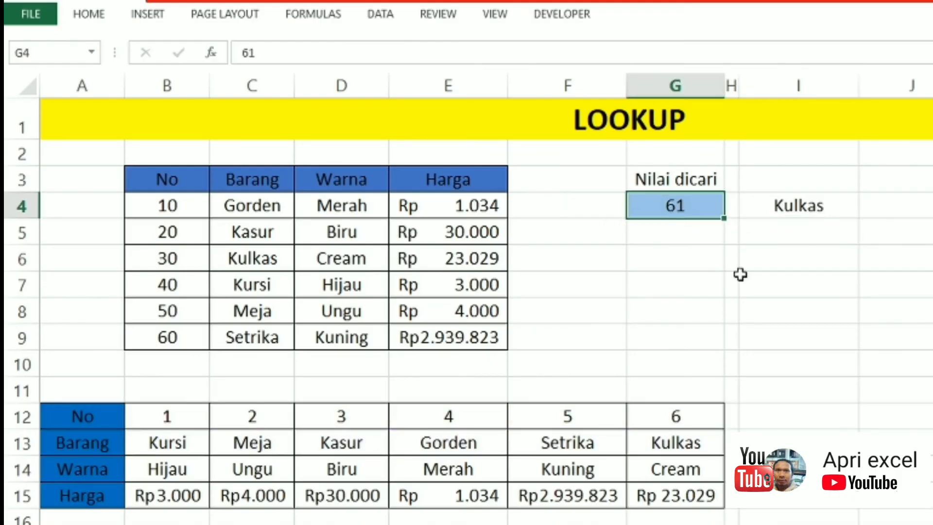
{"action": "type", "text": "1"}
{"action": "left_click", "coordinate": [764, 299]}
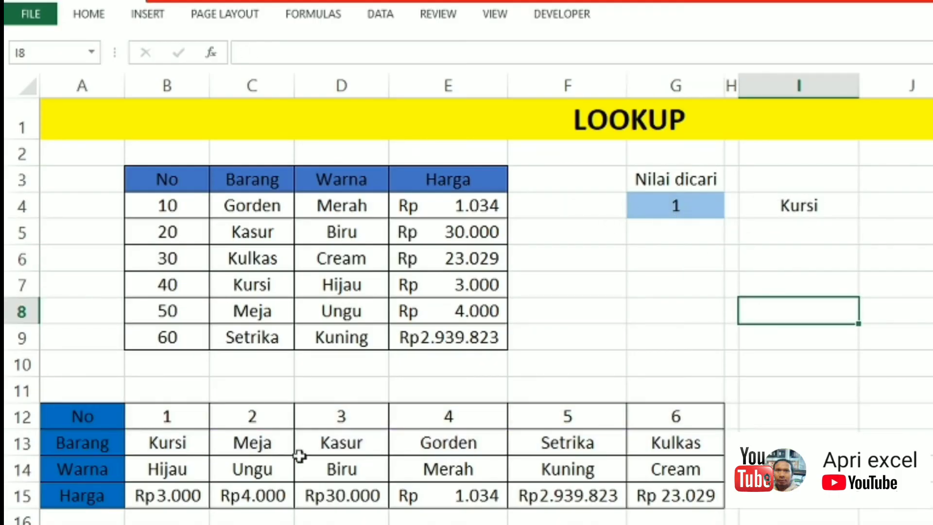
{"action": "left_click", "coordinate": [710, 208]}
{"action": "type", "text": "5"}
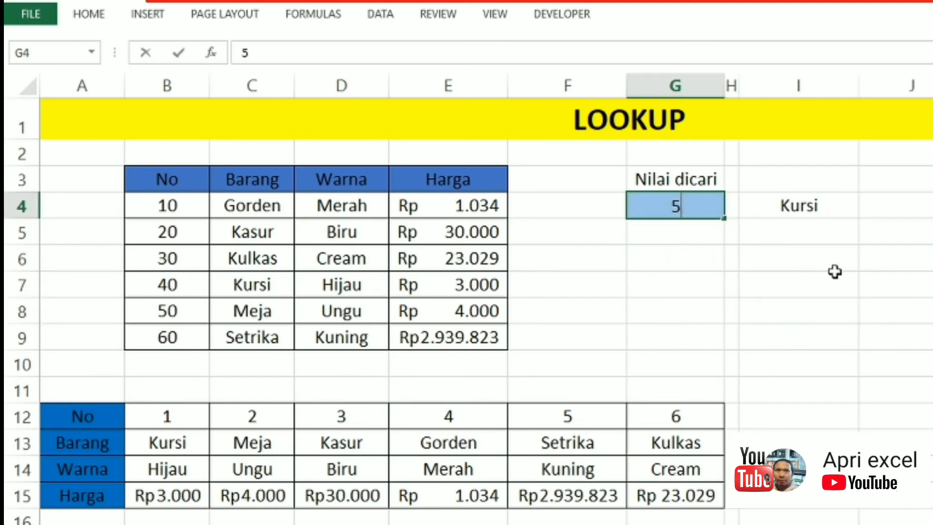
{"action": "left_click", "coordinate": [826, 280]}
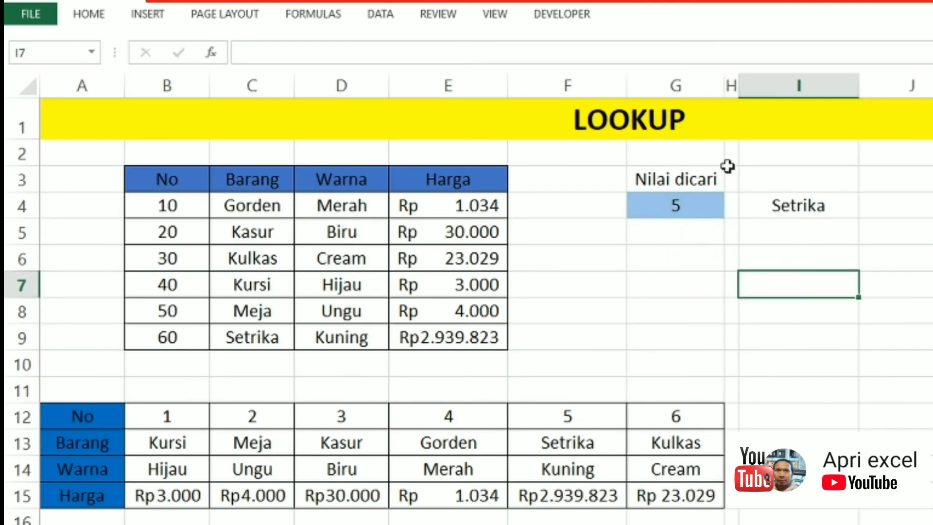
{"action": "left_click", "coordinate": [674, 206]}
{"action": "type", "text": "6"}
{"action": "left_click", "coordinate": [809, 292]}
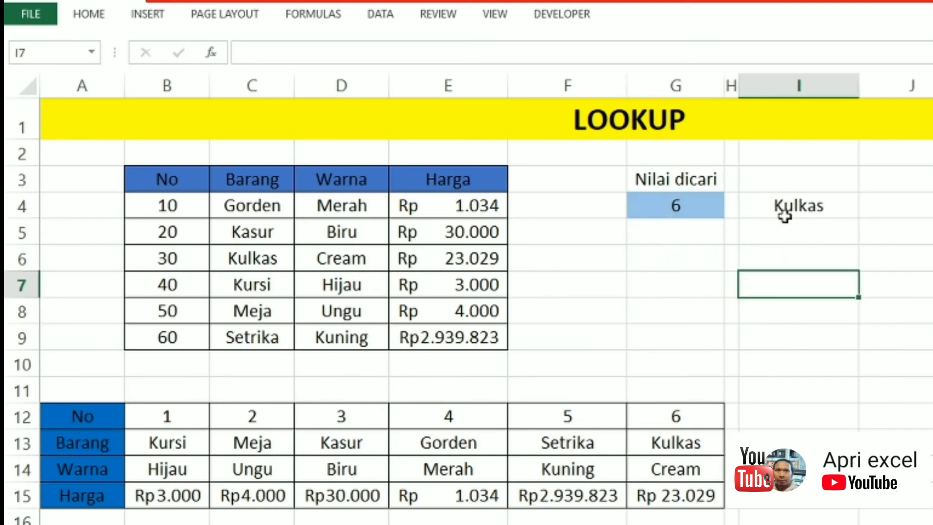
{"action": "left_click", "coordinate": [797, 206]}
{"action": "left_click", "coordinate": [659, 446]}
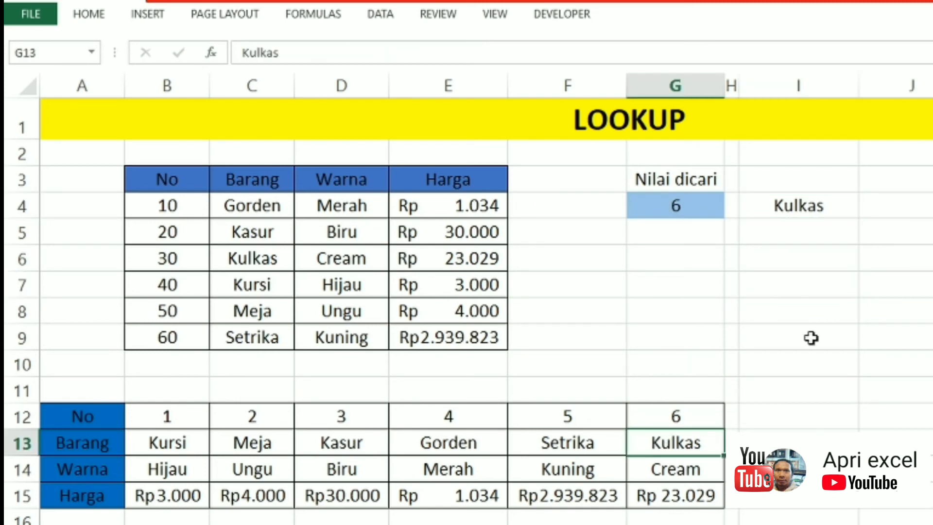
{"action": "left_click", "coordinate": [675, 206]}
{"action": "left_click", "coordinate": [772, 209]}
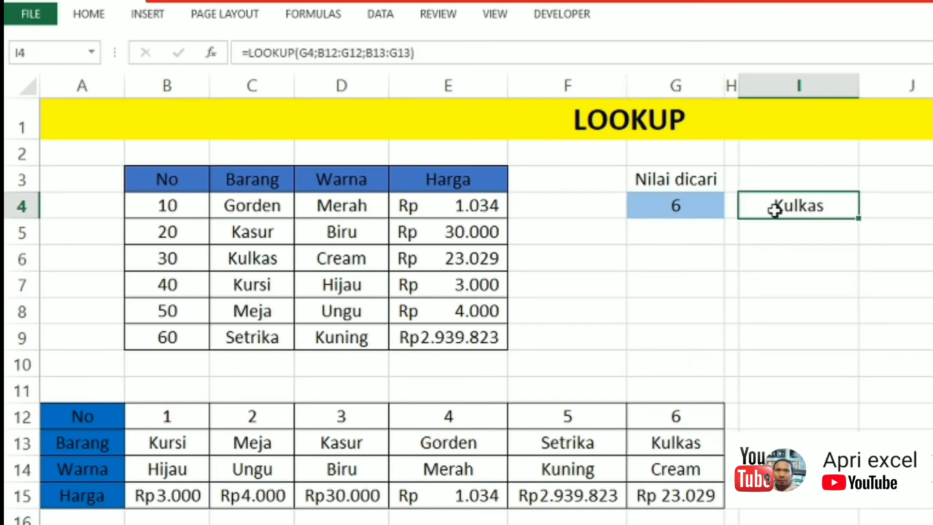
{"action": "left_click", "coordinate": [412, 53]}
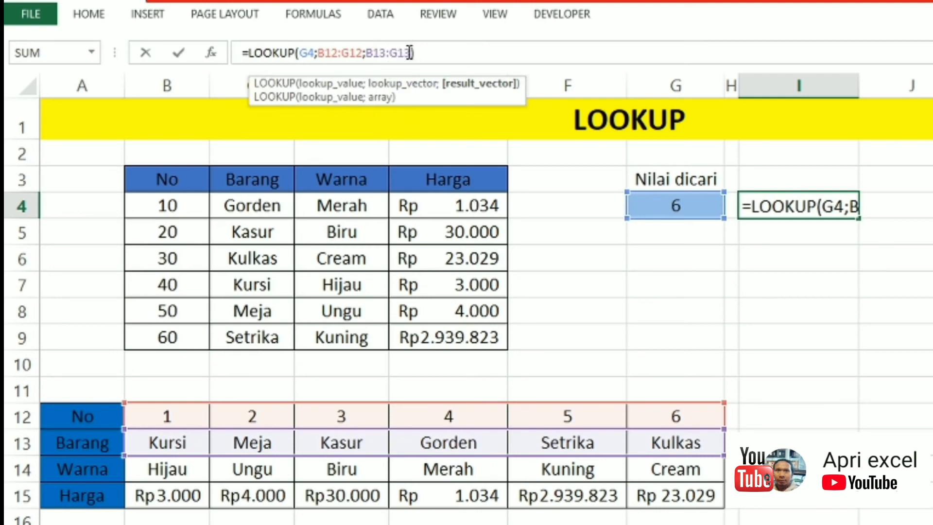
Reduce I4's formula to the two-argument =LOOKUP(G4;B4:B9)
{"action": "left_click_drag", "start_coordinate": [410, 53], "coordinate": [334, 52]}
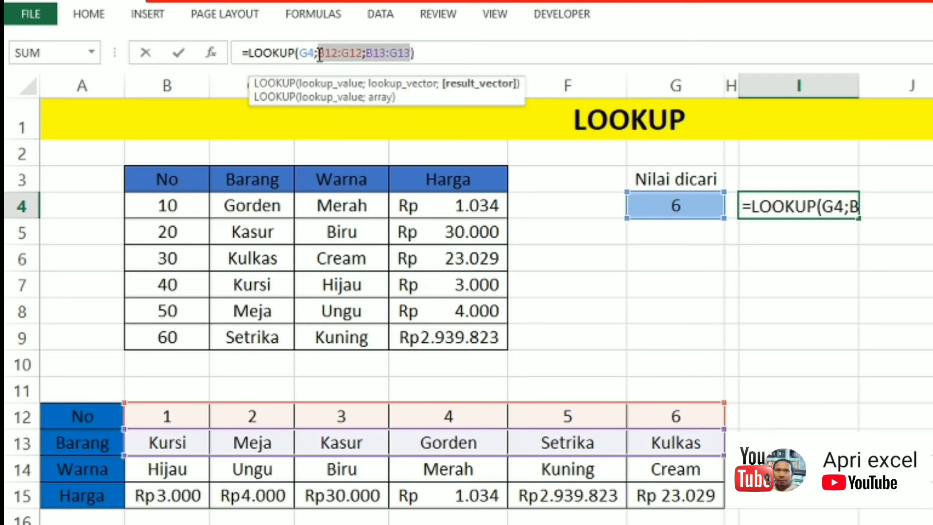
{"action": "left_click_drag", "start_coordinate": [168, 205], "coordinate": [169, 324]}
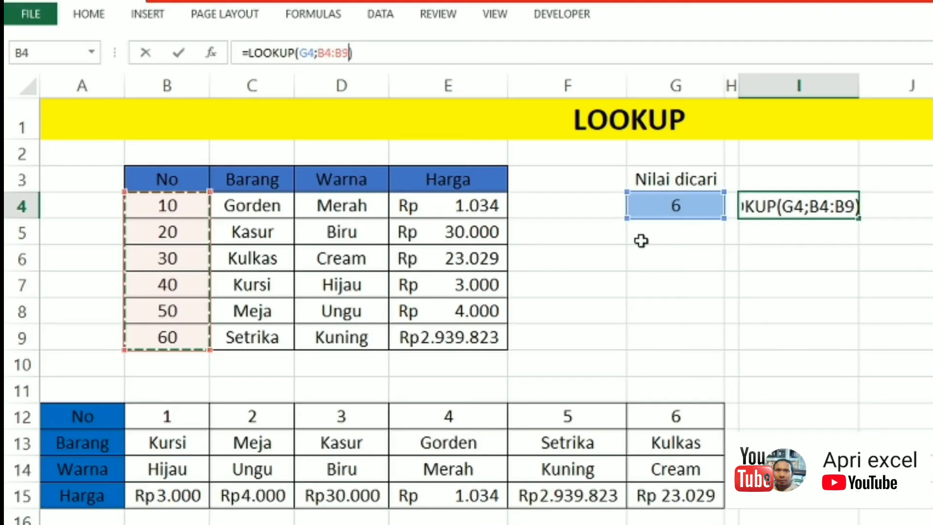
{"action": "key", "text": "Return"}
Enter 10 and then 11 in G4, with I4 returning 10
{"action": "left_click", "coordinate": [670, 205]}
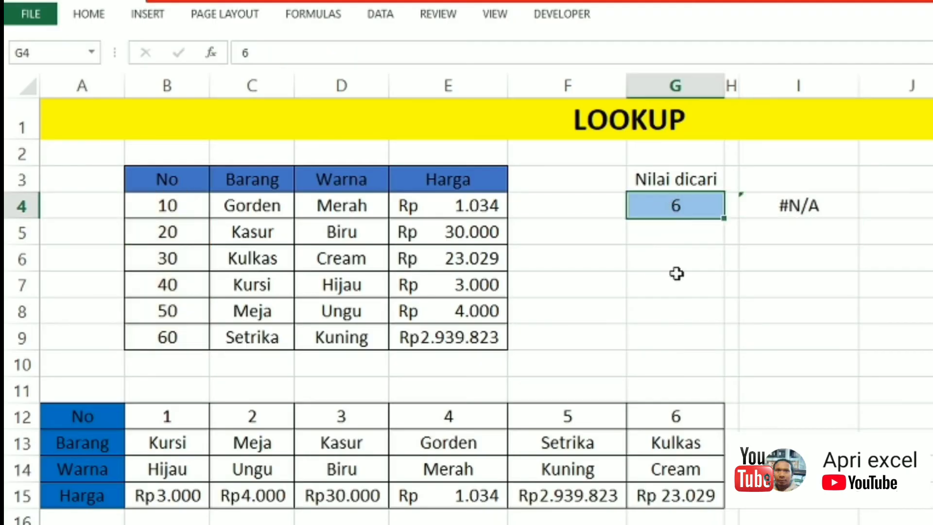
{"action": "type", "text": "10"}
{"action": "key", "text": "Return"}
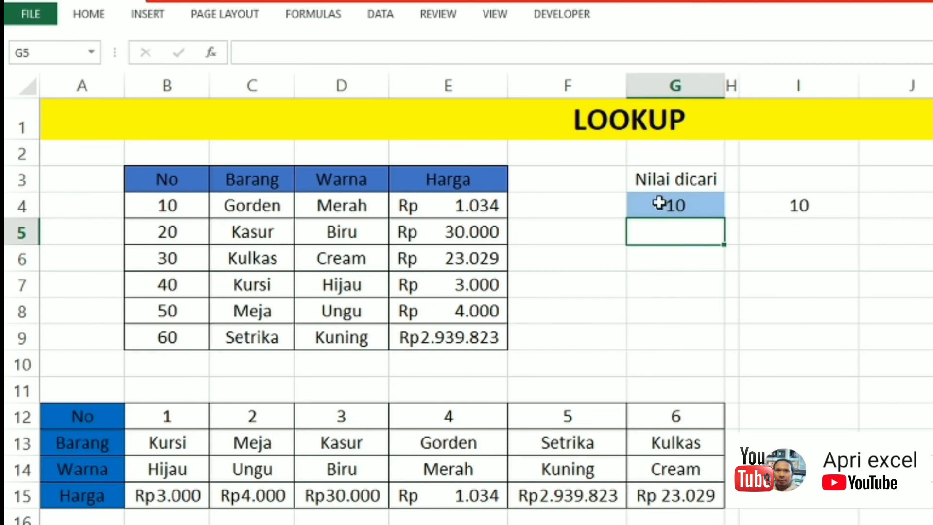
{"action": "left_click", "coordinate": [659, 202]}
{"action": "key", "text": "F2"}
{"action": "type", "text": "11"}
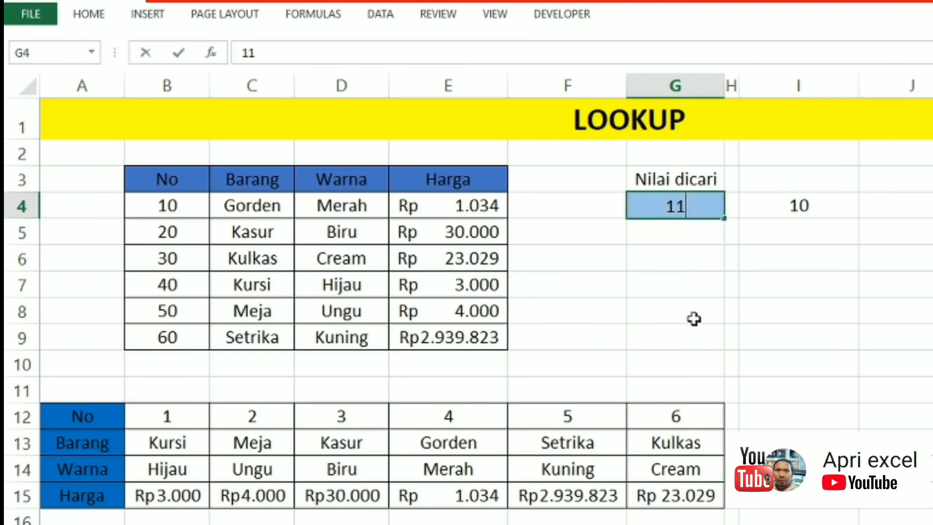
{"action": "key", "text": "Return"}
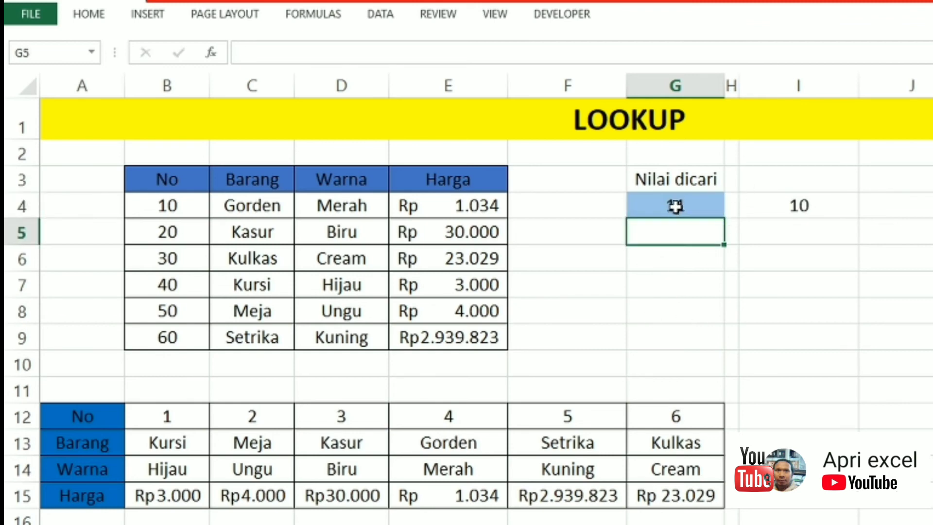
{"action": "left_click", "coordinate": [675, 206]}
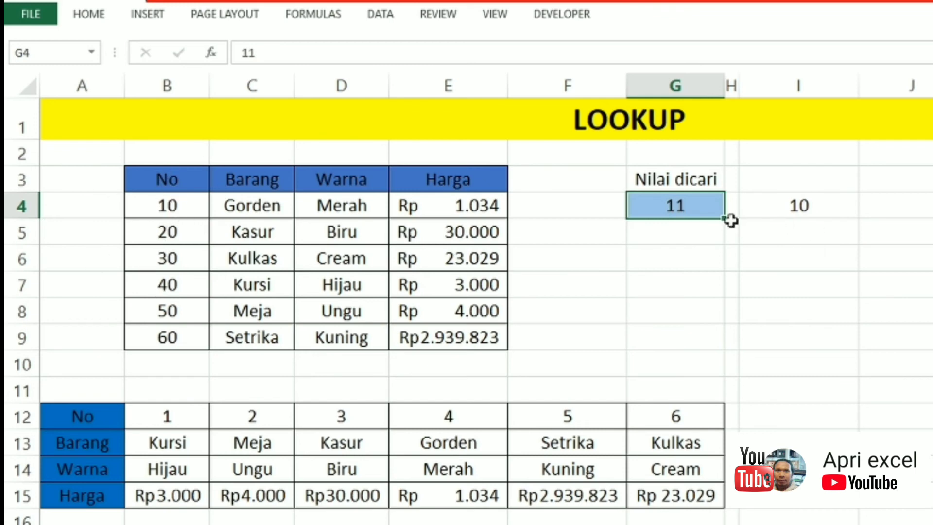
{"action": "left_click", "coordinate": [775, 196]}
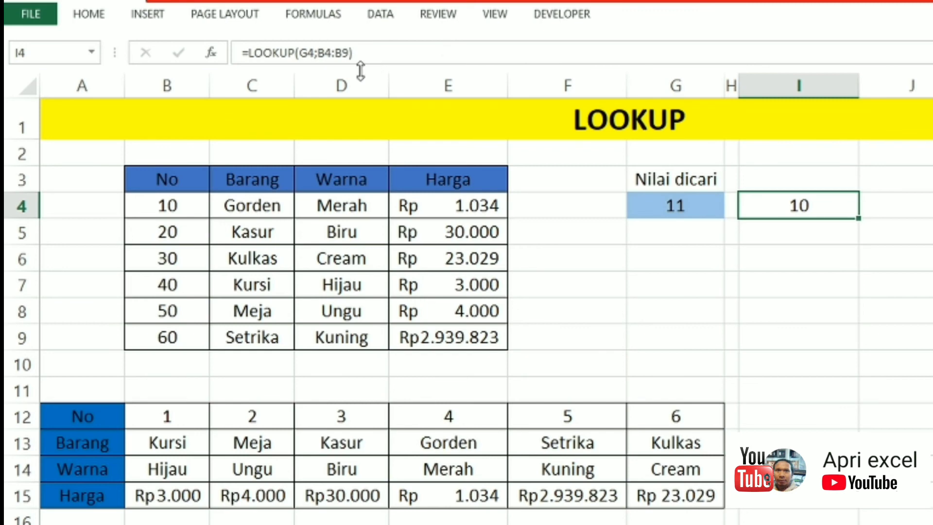
{"action": "left_click", "coordinate": [349, 54]}
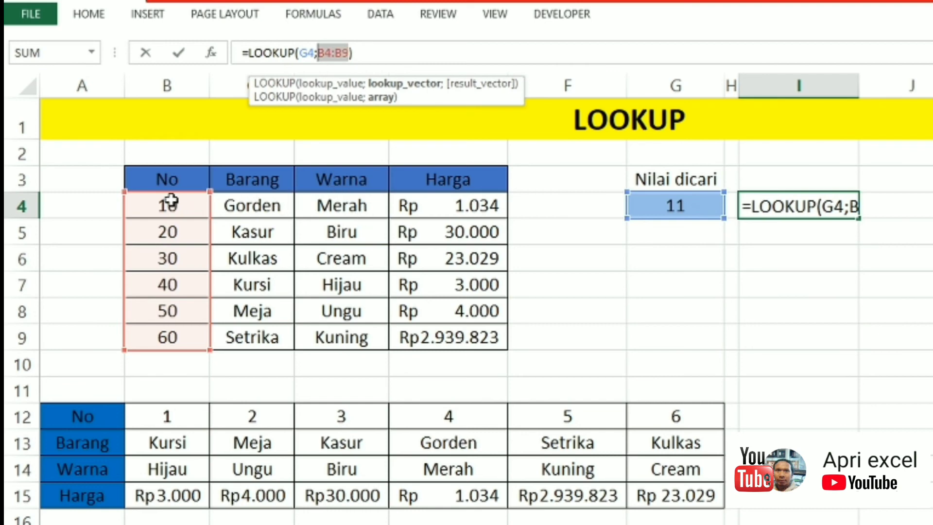
Widen the lookup array to B4:D9 so I4 returns Merah from the Warna column for 11
{"action": "mouse_move", "coordinate": [170, 205]}
{"action": "left_mouse_down"}
{"action": "mouse_move", "coordinate": [229, 226]}
{"action": "mouse_move", "coordinate": [369, 342]}
{"action": "left_mouse_up"}
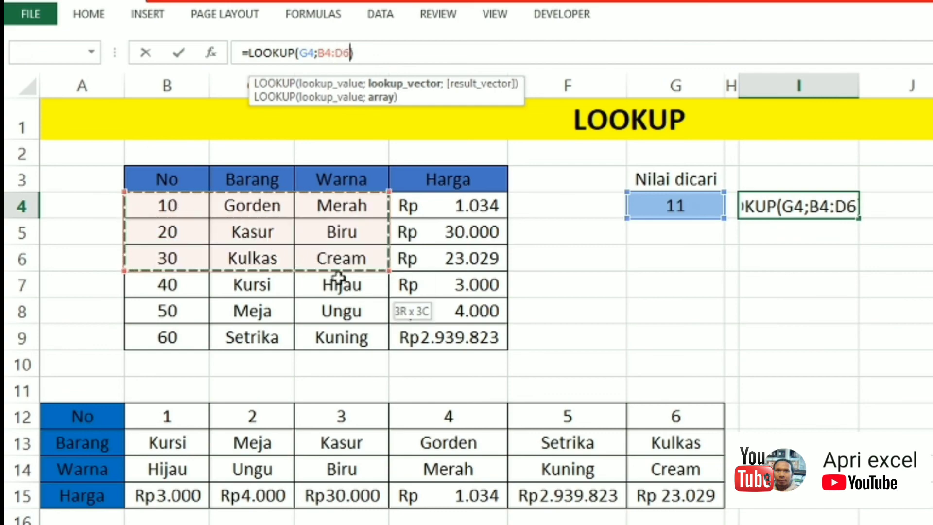
{"action": "key", "text": "Return"}
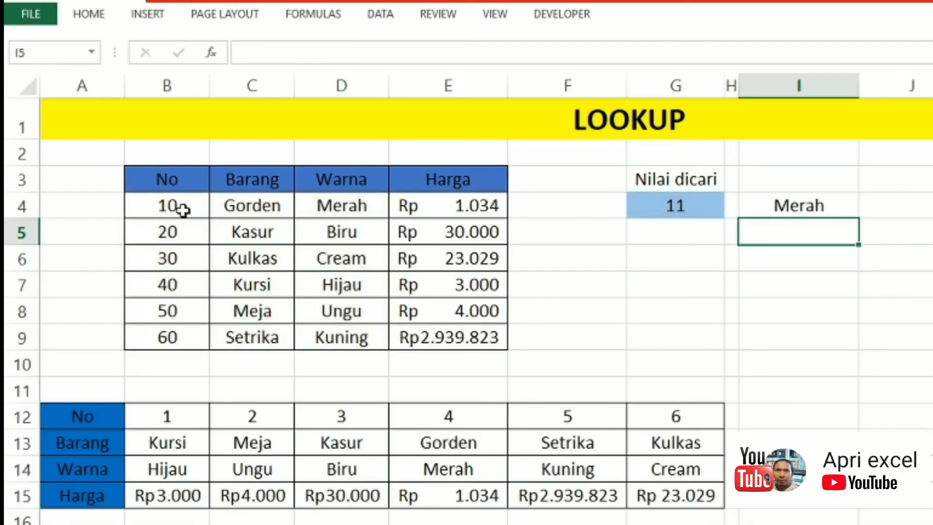
Enter 20 and then 30 in G4 to check I4's Warna results
{"action": "left_click", "coordinate": [183, 210]}
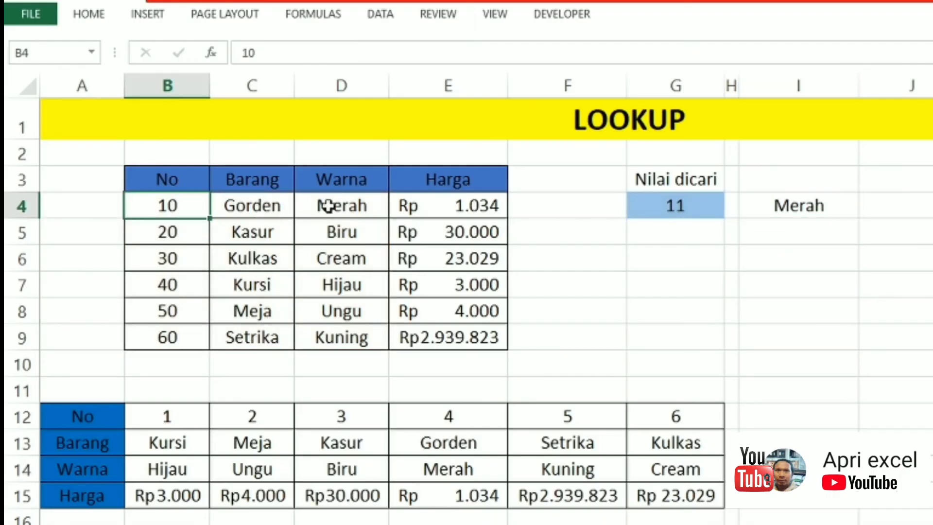
{"action": "left_click", "coordinate": [693, 204]}
{"action": "type", "text": "20"}
{"action": "double_click", "coordinate": [669, 212]}
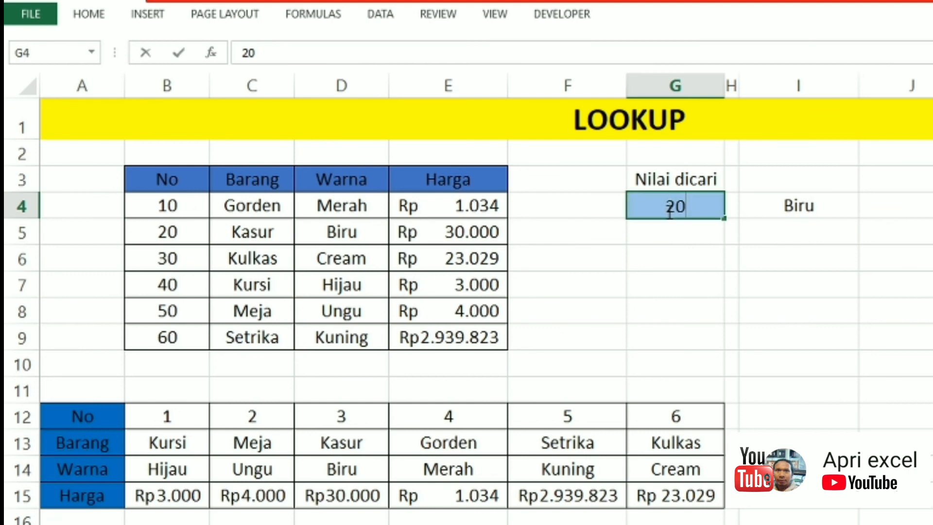
{"action": "key", "text": "Return"}
{"action": "left_click", "coordinate": [679, 200]}
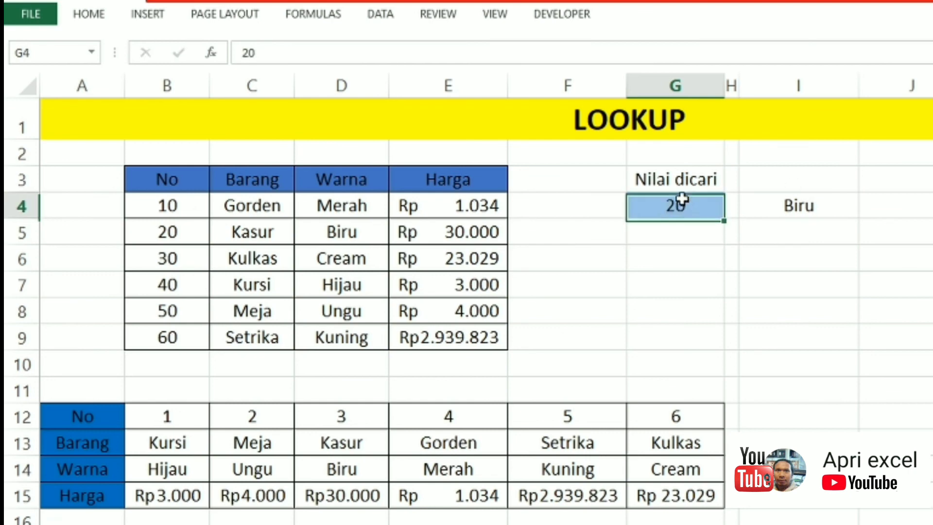
{"action": "type", "text": "30"}
{"action": "key", "text": "Return"}
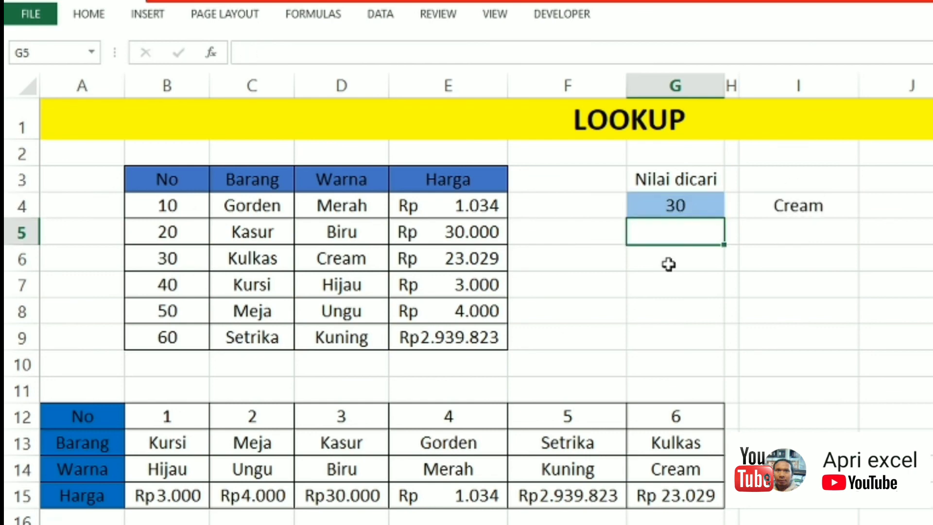
Enter 38 in G4, showing it matches row 6's Kulkas with Cream
{"action": "left_click", "coordinate": [360, 257]}
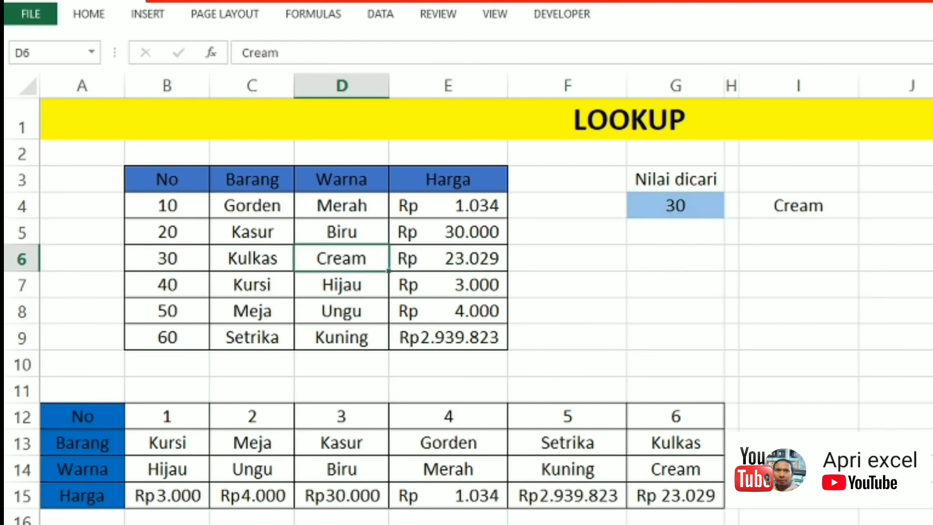
{"action": "left_click", "coordinate": [690, 214]}
{"action": "type", "text": "3"}
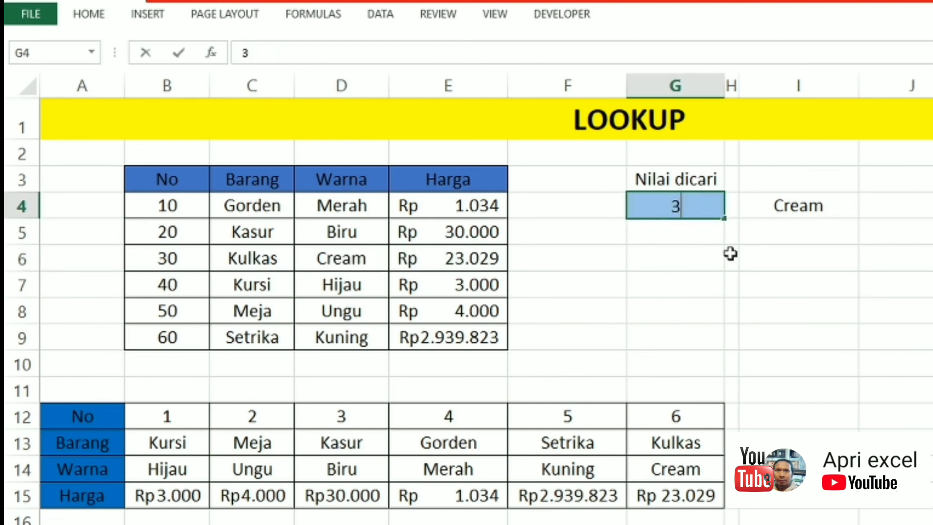
{"action": "type", "text": "8"}
{"action": "left_click", "coordinate": [763, 275]}
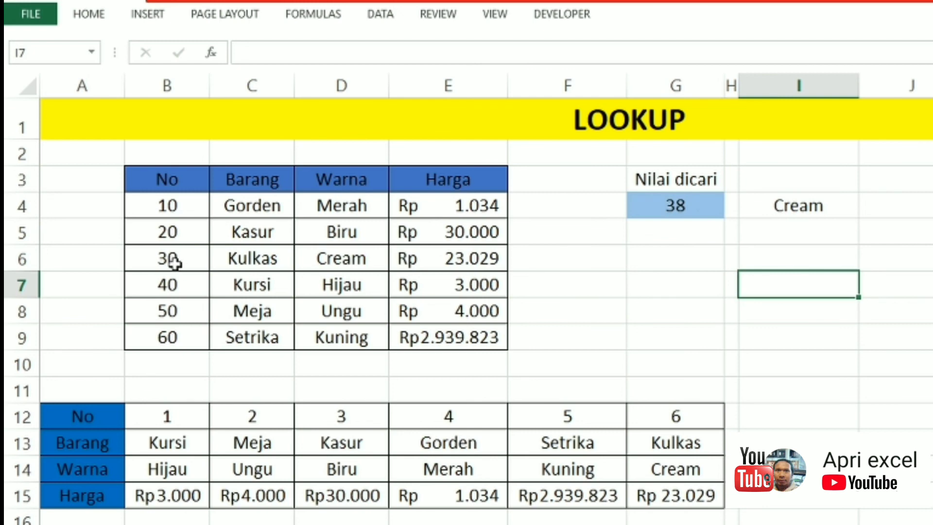
{"action": "left_click", "coordinate": [21, 258]}
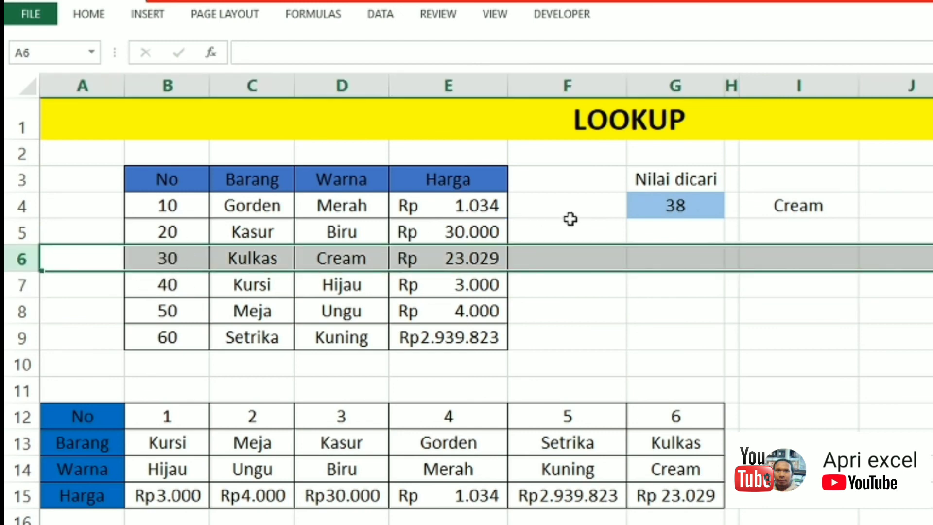
Enter 49 and then 50 in G4, with I4 returning Ungu for 50
{"action": "left_click", "coordinate": [678, 210]}
{"action": "type", "text": "4"}
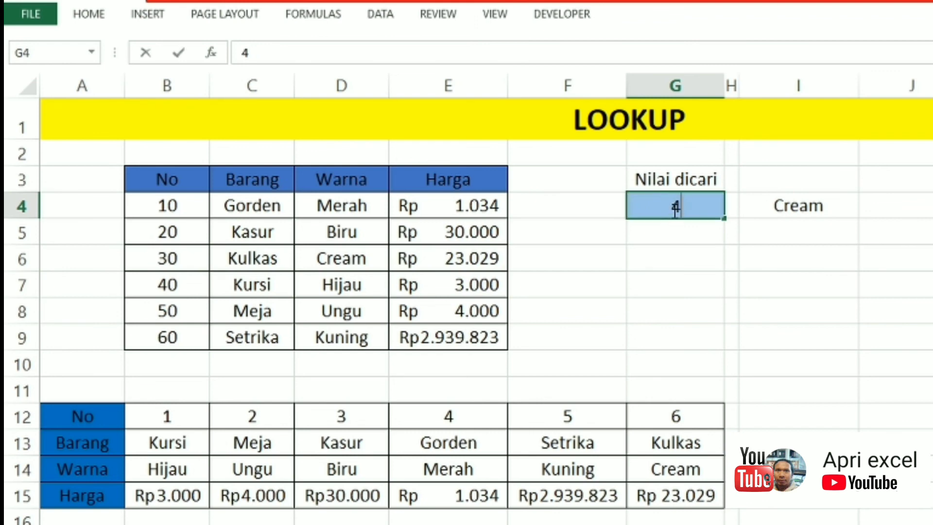
{"action": "type", "text": "9"}
{"action": "left_click", "coordinate": [897, 294]}
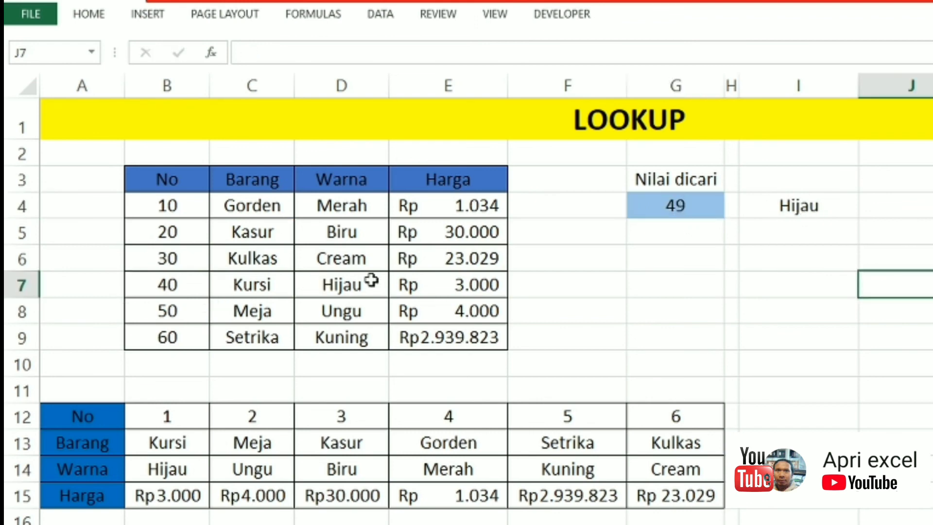
{"action": "left_click", "coordinate": [673, 204]}
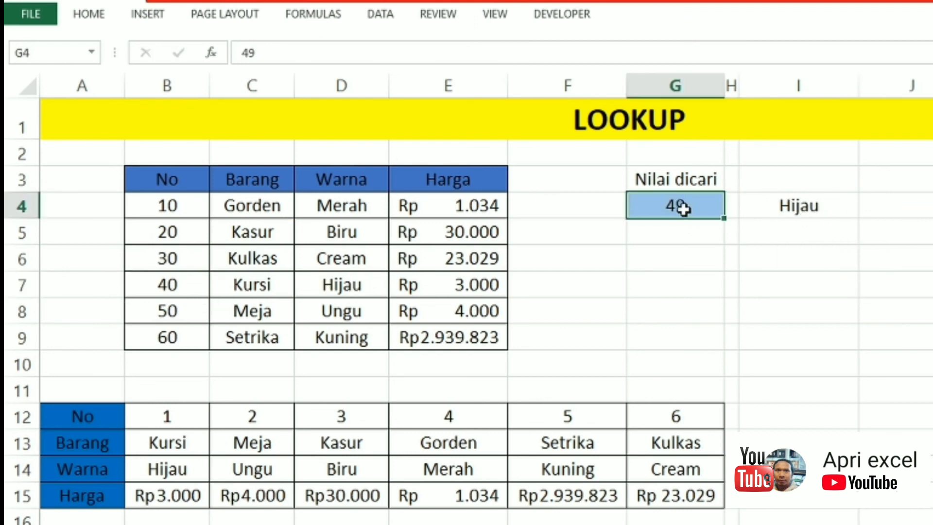
{"action": "type", "text": "50"}
{"action": "left_click", "coordinate": [875, 248]}
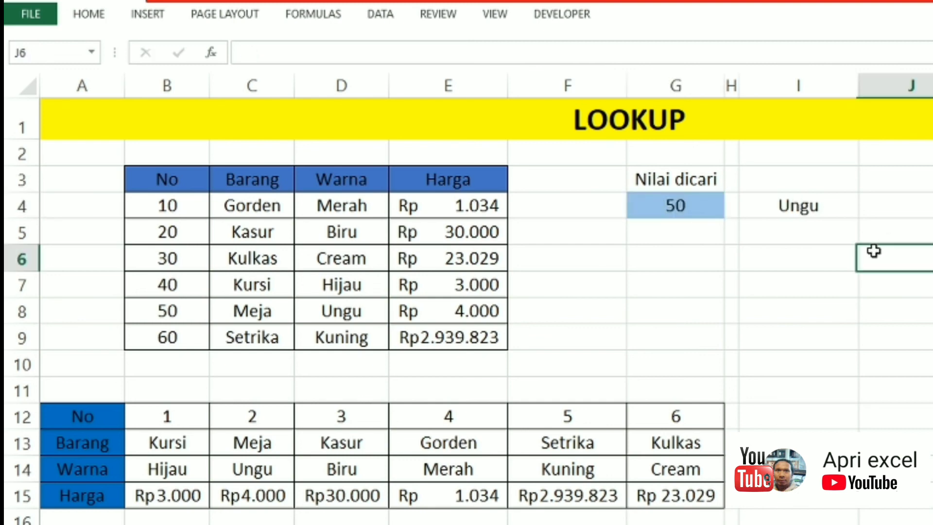
{"action": "left_click", "coordinate": [790, 204]}
{"action": "left_click", "coordinate": [756, 262]}
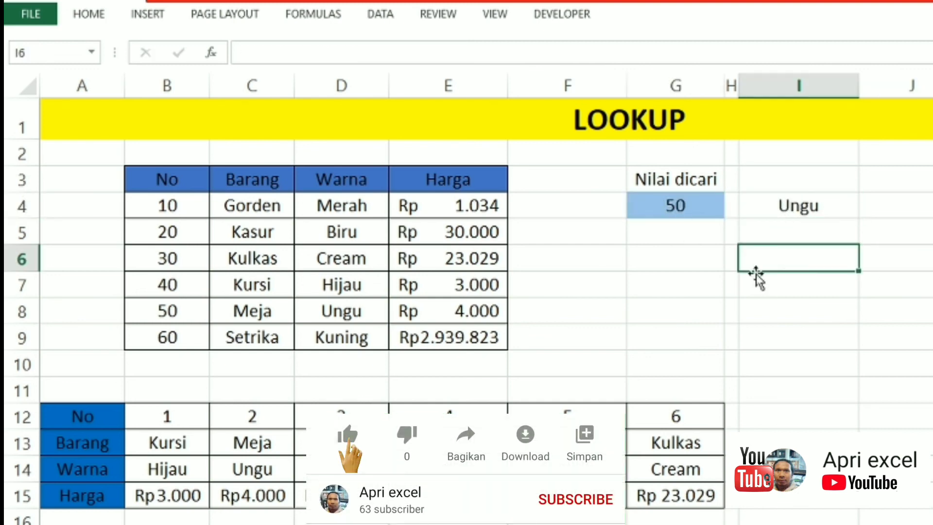